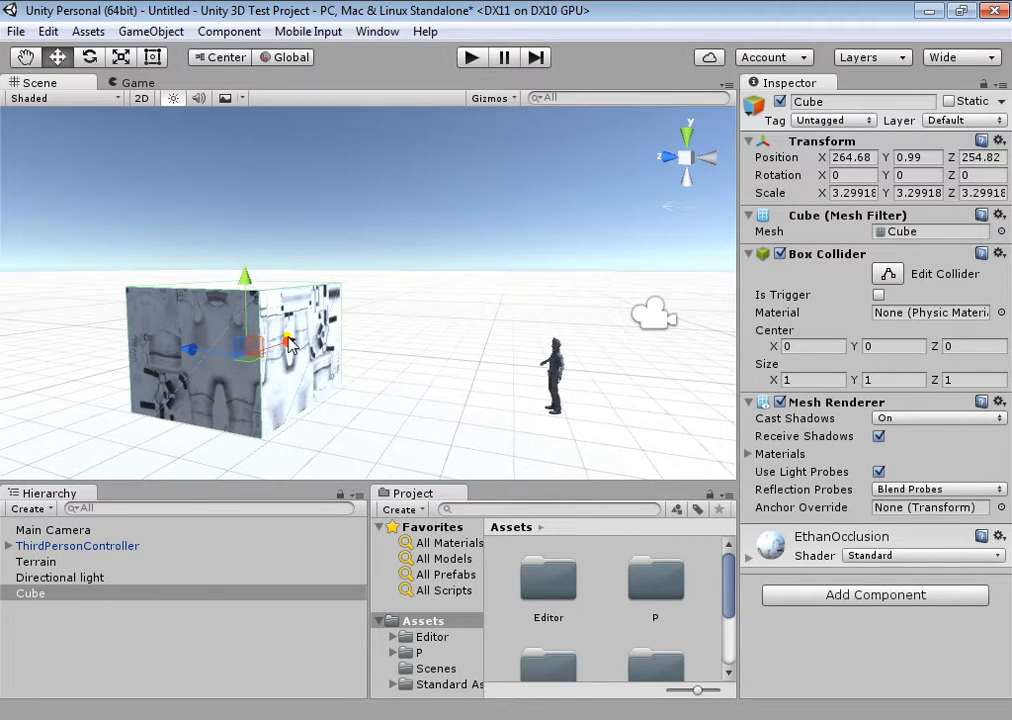
# Step: Compare the collider components of the ThirdPersonController character and the textured cube by selecting each of them in turn
pyautogui.click(558, 378)
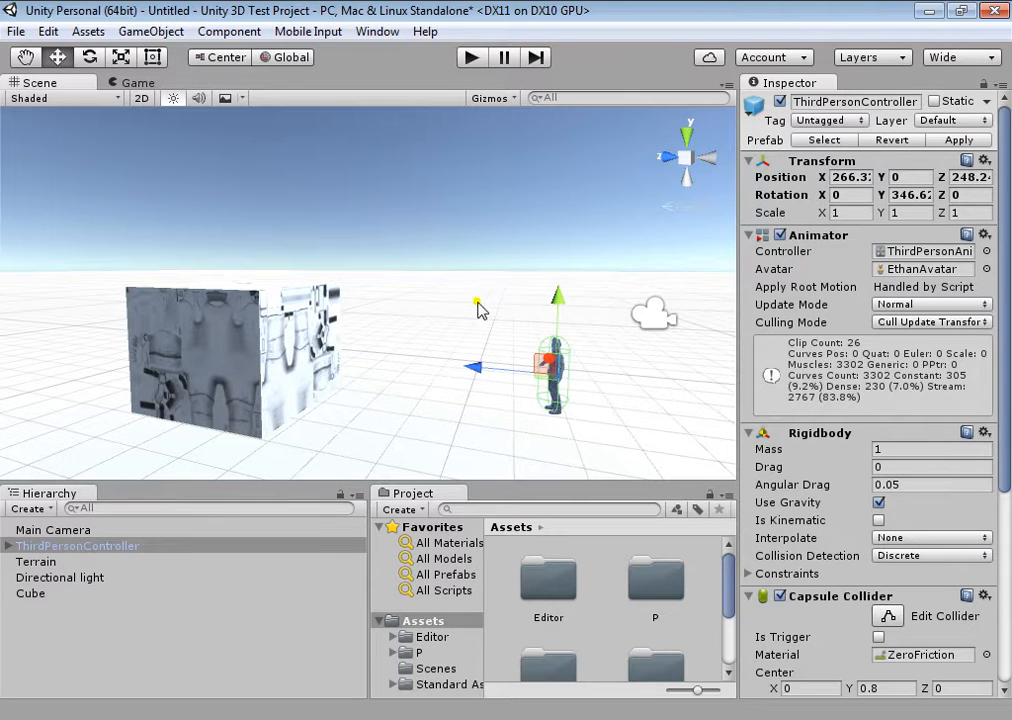
pyautogui.click(230, 330)
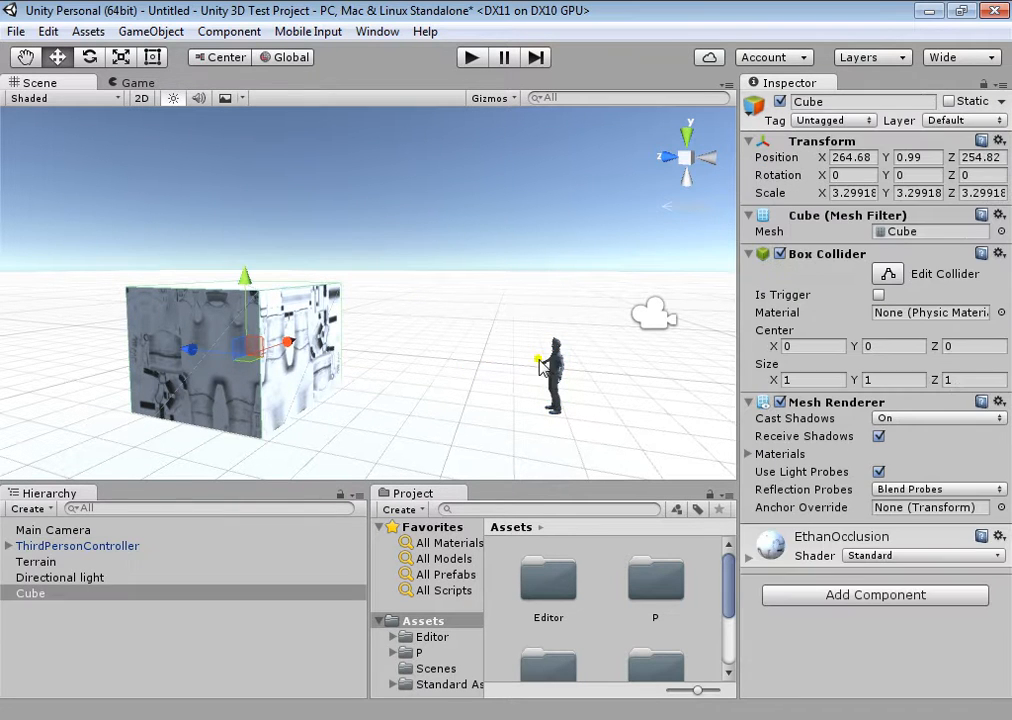
pyautogui.click(556, 368)
pyautogui.click(295, 332)
pyautogui.click(553, 368)
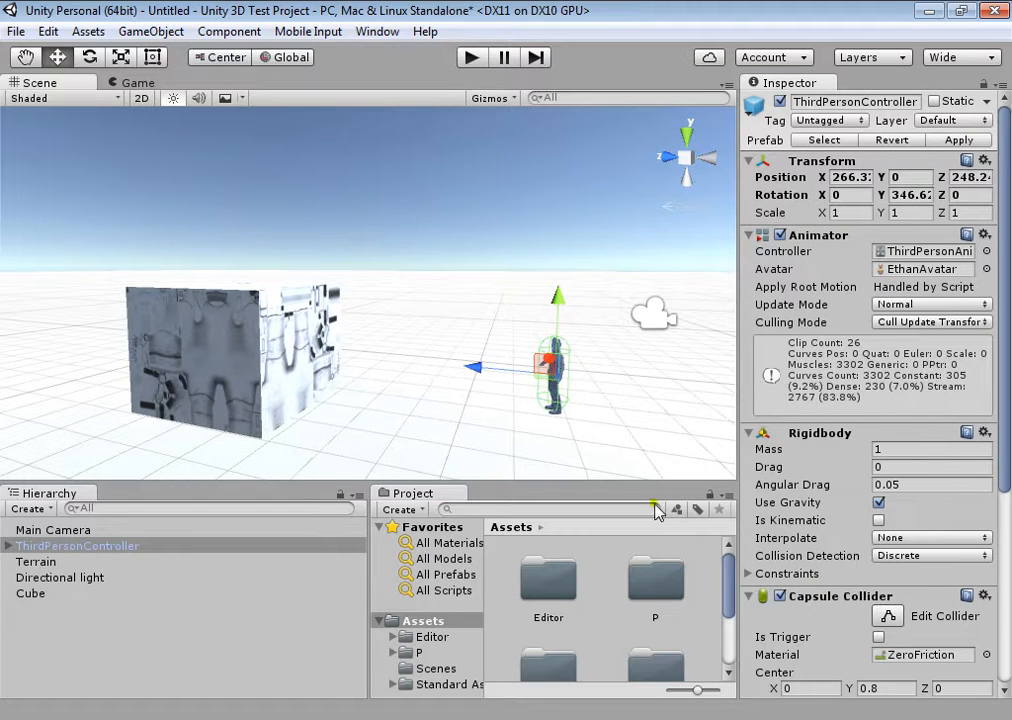
# Step: Play the scene in the Game view and run the character into and around the cube to test the collision
pyautogui.click(137, 83)
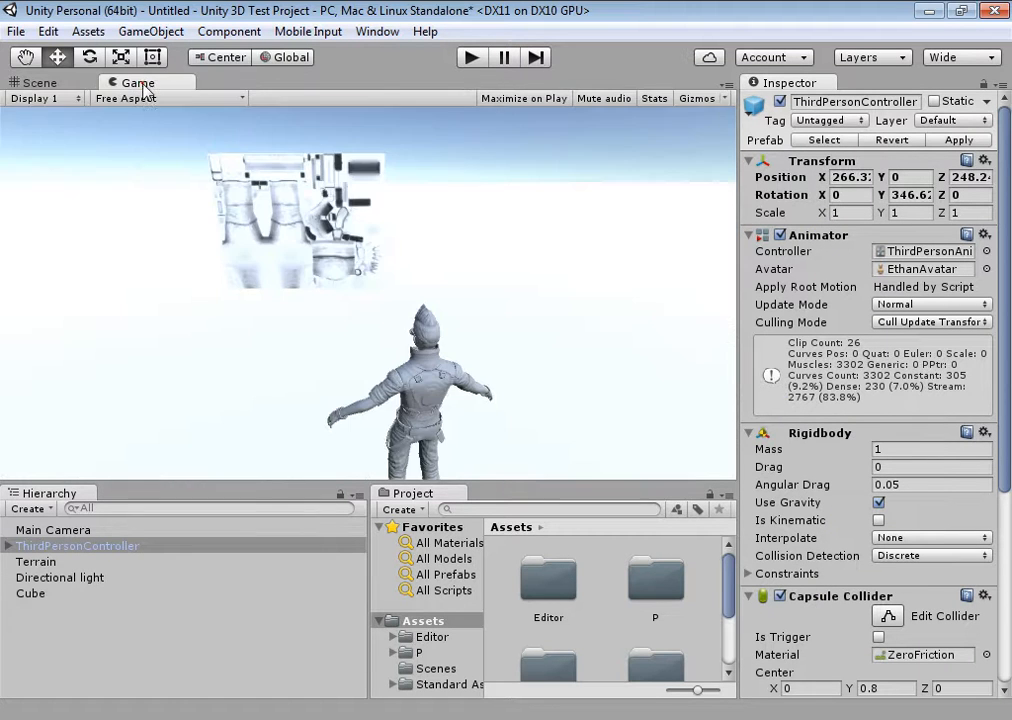
pyautogui.click(475, 58)
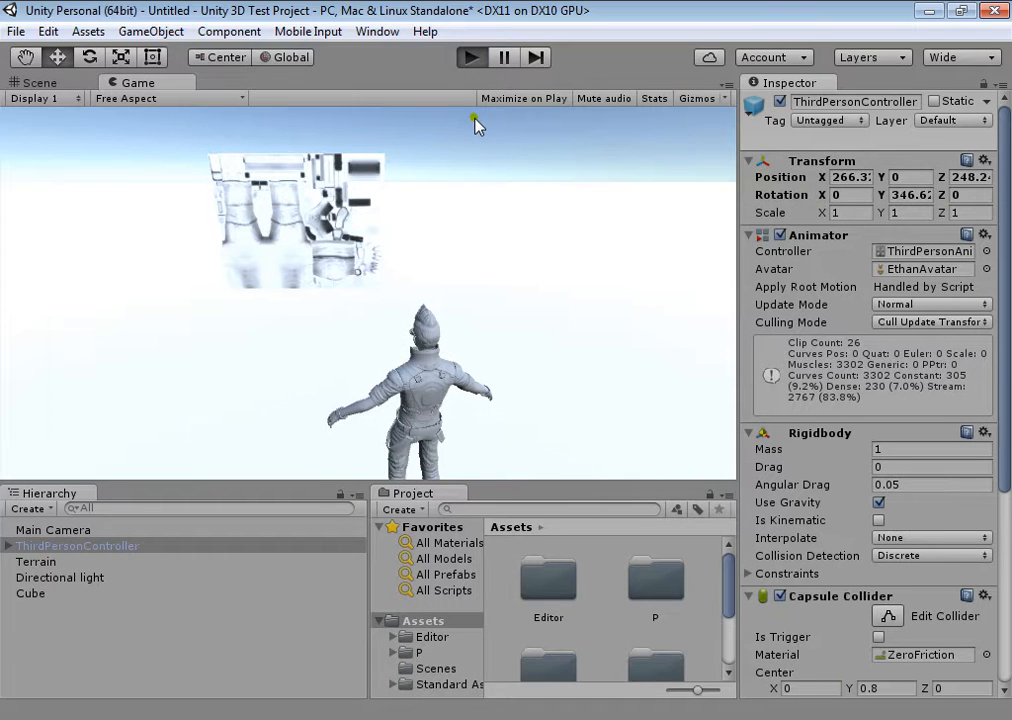
pyautogui.press('w')
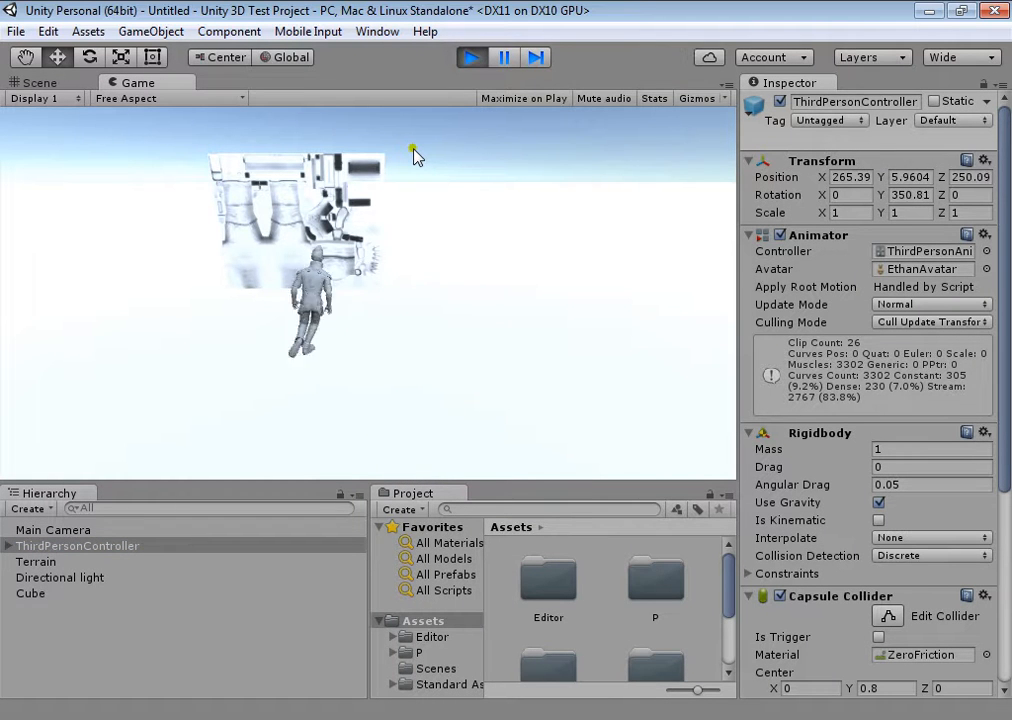
pyautogui.press('s')
pyautogui.press('d')
pyautogui.press('s')
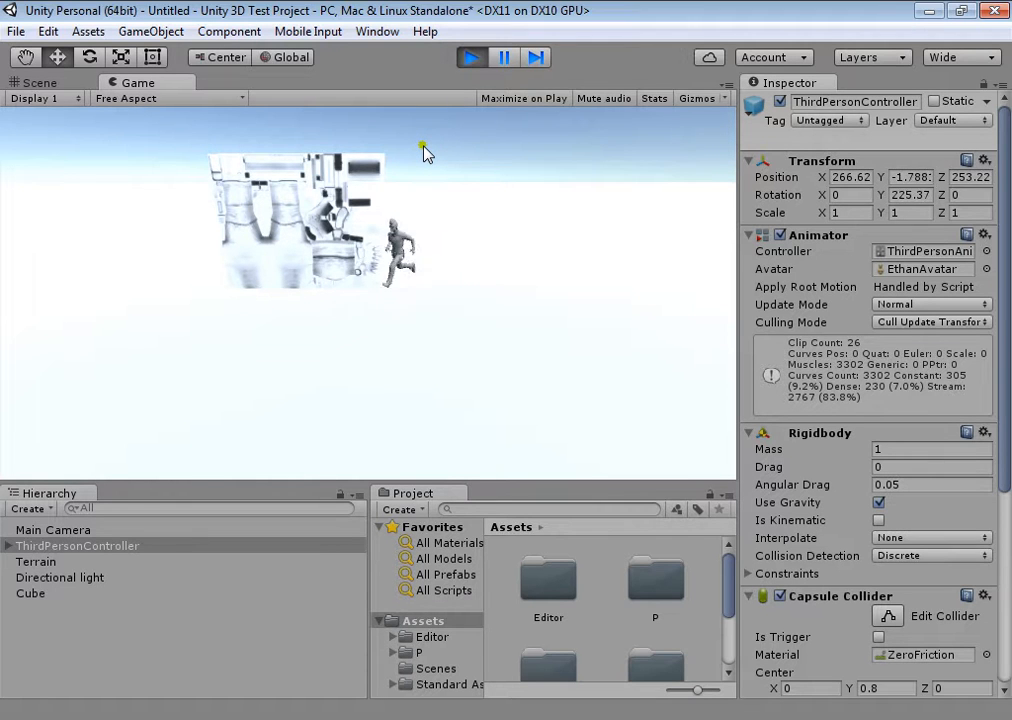
# Step: While the game keeps running, shift the character against the cube and raise it above the ground in the Scene view
pyautogui.click(50, 84)
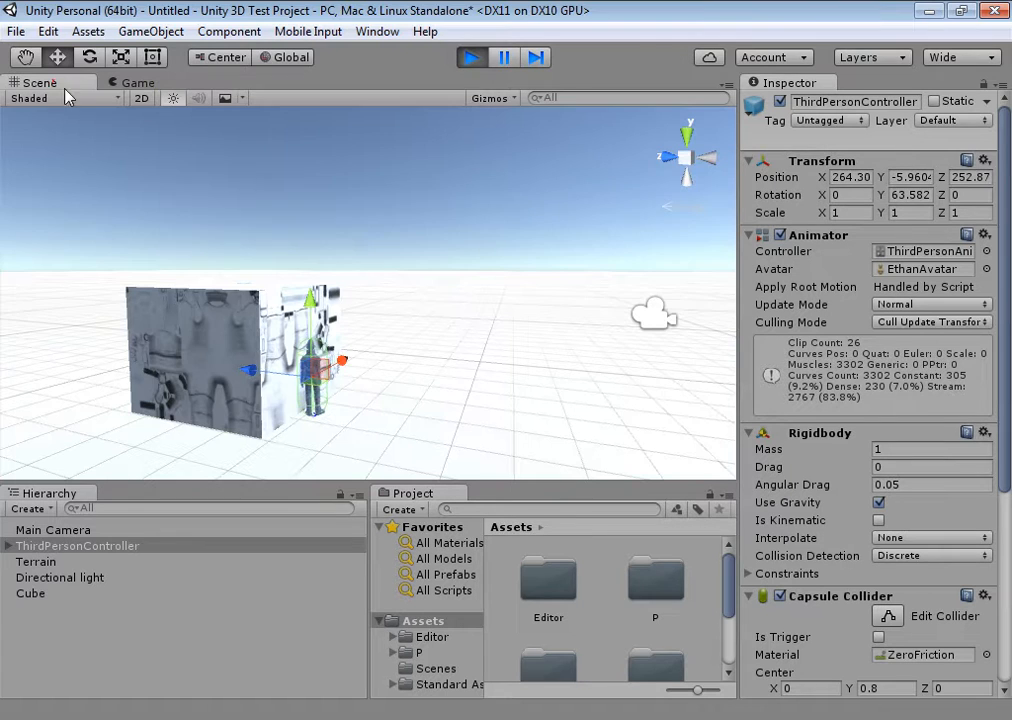
pyautogui.press('space')
pyautogui.moveTo(287, 372); pyautogui.dragTo(155, 350)
pyautogui.moveTo(225, 375); pyautogui.dragTo(297, 370)
pyautogui.moveTo(340, 296); pyautogui.dragTo(335, 158)
# Step: Select the character's EthanBody mesh, return to the Game view and stop play mode
pyautogui.click(200, 230)
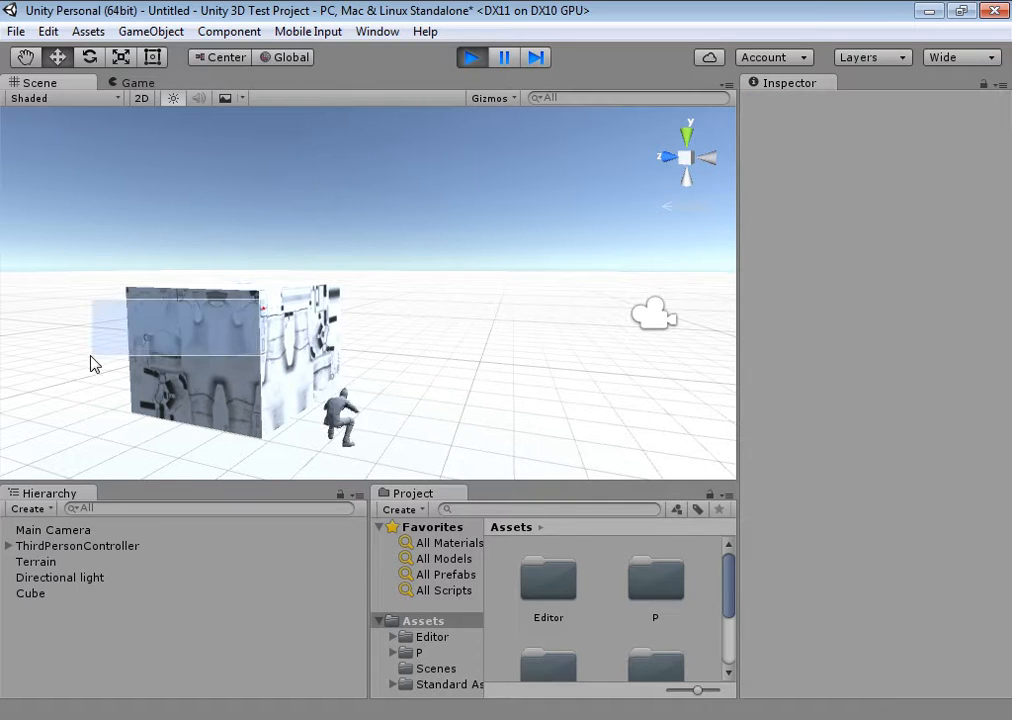
pyautogui.click(345, 390)
pyautogui.click(50, 98)
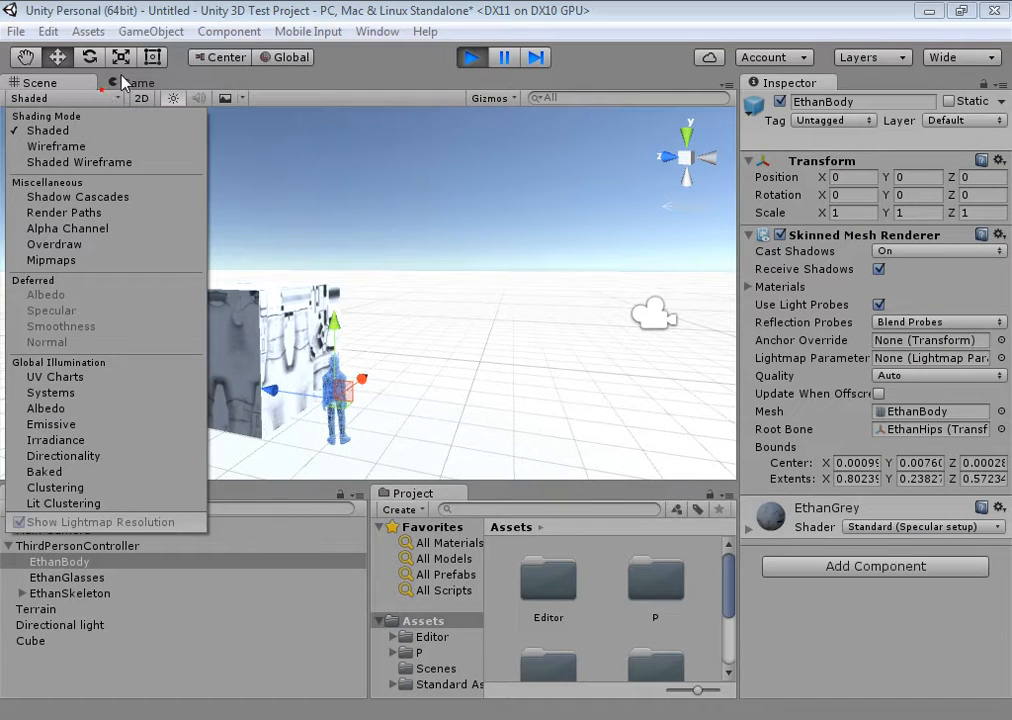
pyautogui.click(128, 84)
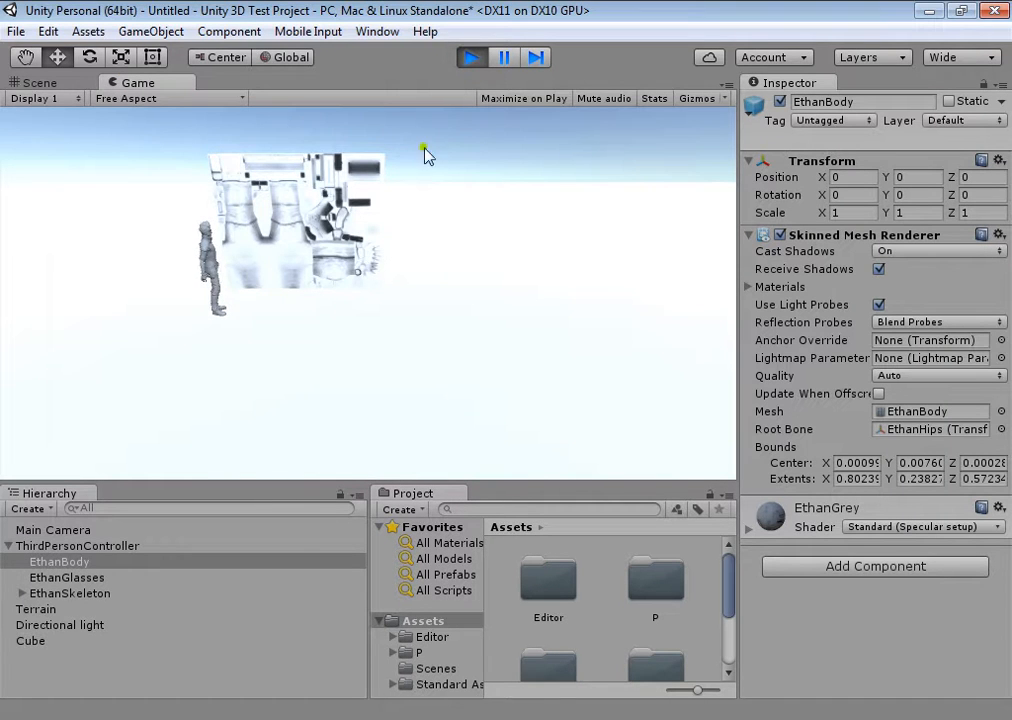
pyautogui.click(468, 64)
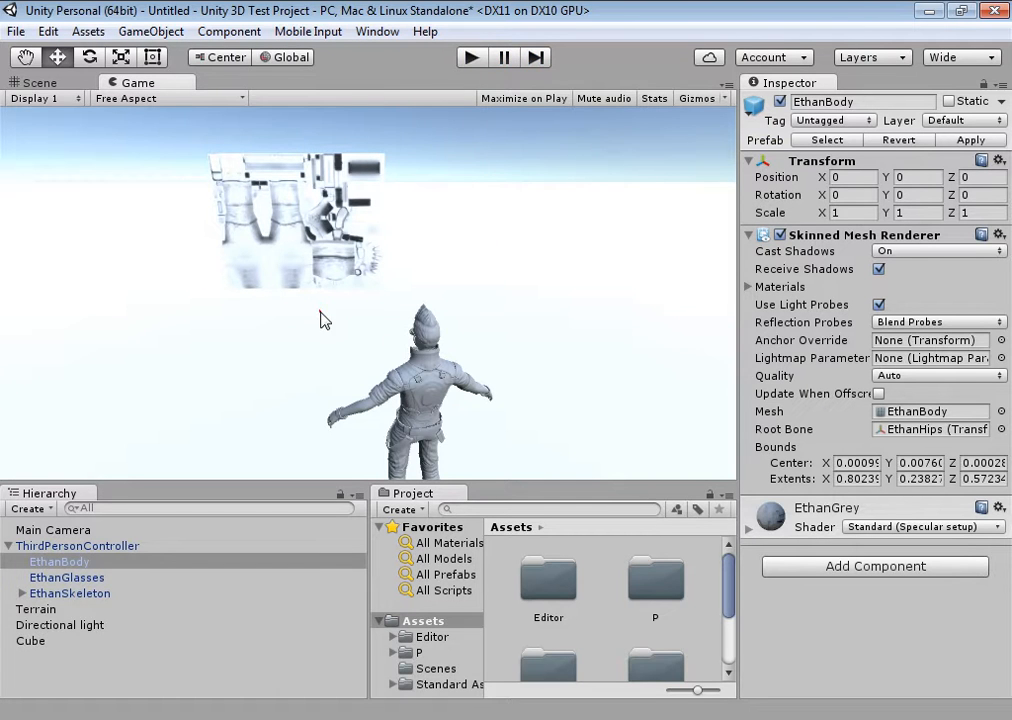
# Step: Try to move only the EthanBody mesh toward the cube in the Scene view, and select the whole ThirdPersonController instead
pyautogui.click(60, 83)
pyautogui.keyDown('alt'); pyautogui.moveTo(210, 335); pyautogui.dragTo(197, 262); pyautogui.keyUp('alt')
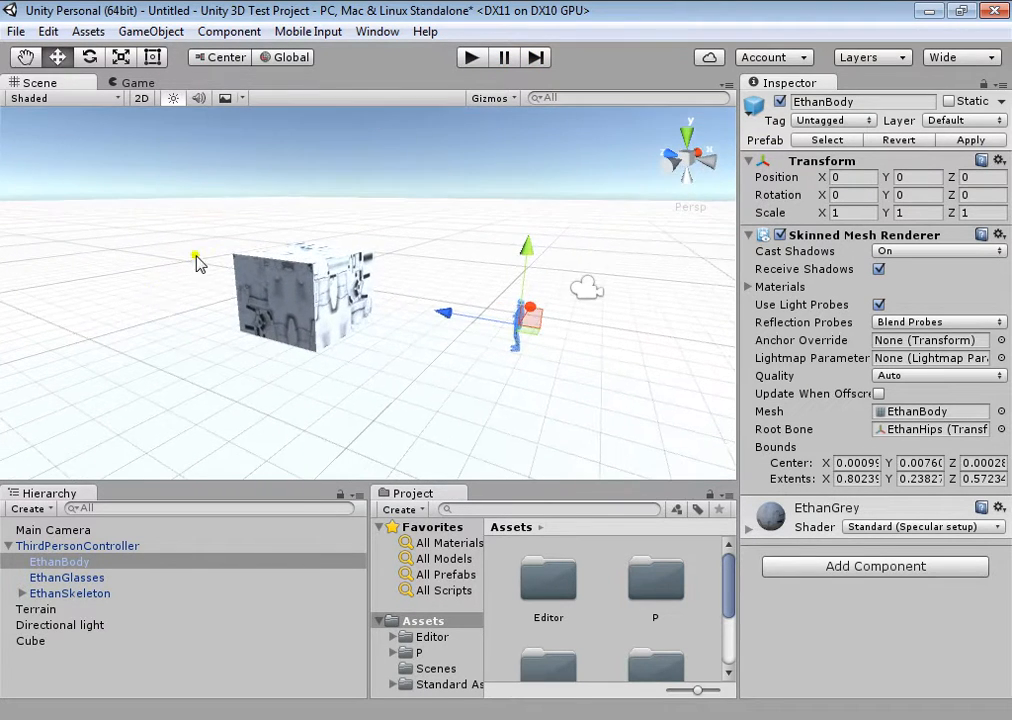
pyautogui.moveTo(457, 318); pyautogui.dragTo(378, 314)
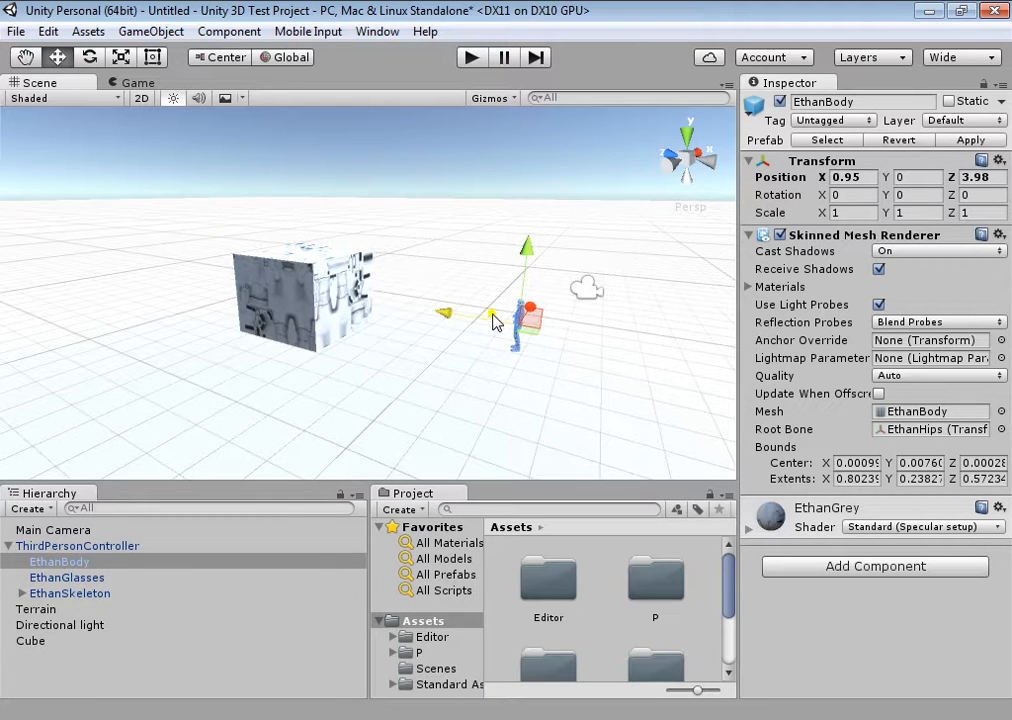
pyautogui.click(105, 546)
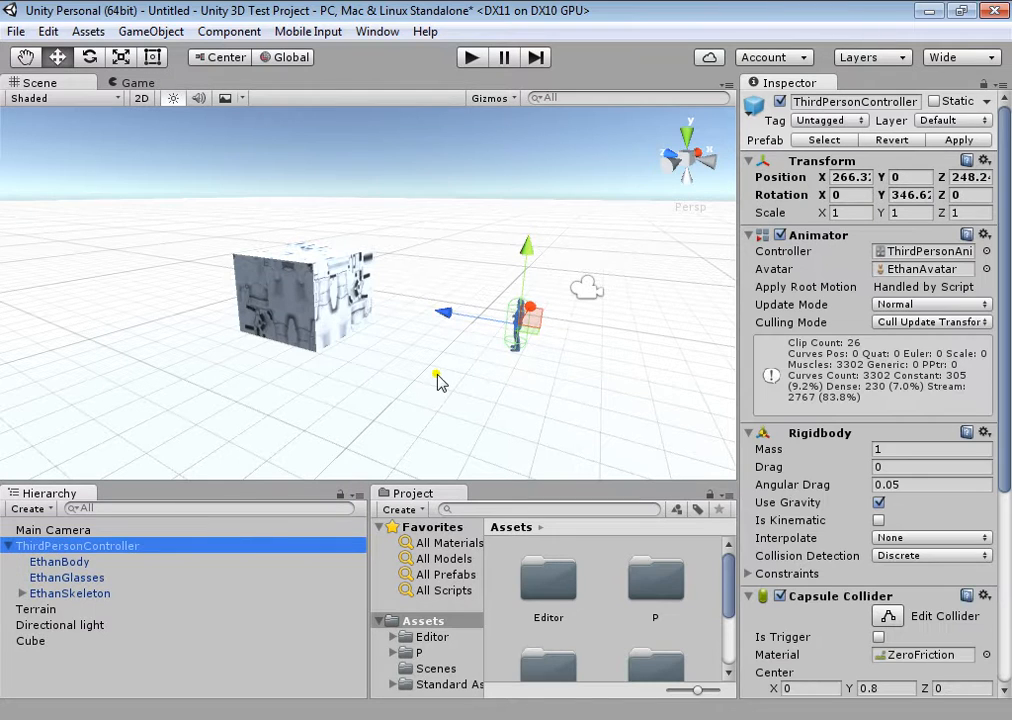
pyautogui.keyDown('alt'); pyautogui.moveTo(444, 381); pyautogui.dragTo(499, 402); pyautogui.keyUp('alt')
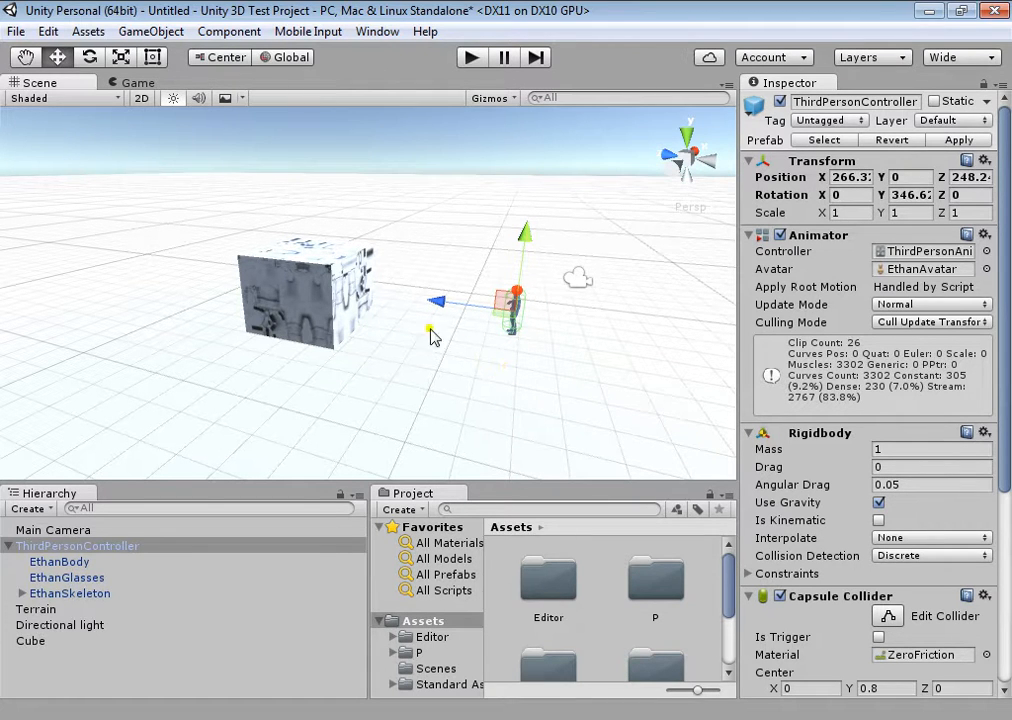
# Step: Create an empty GameObject and move it along the X axis away from the cube to about X 255.2
pyautogui.click(151, 31)
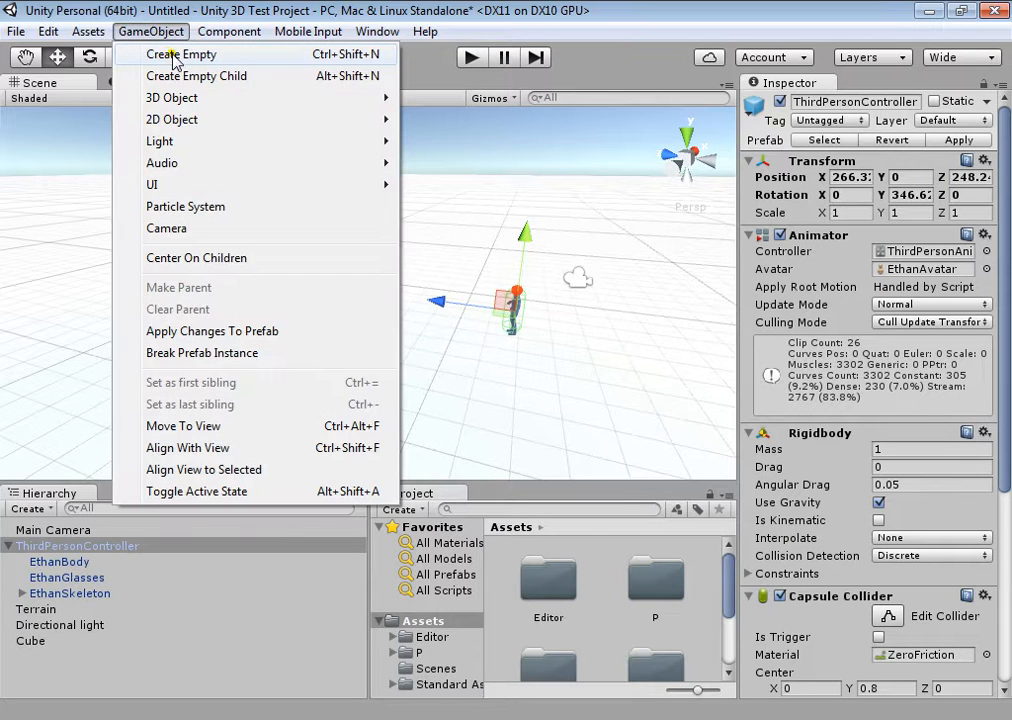
pyautogui.click(181, 54)
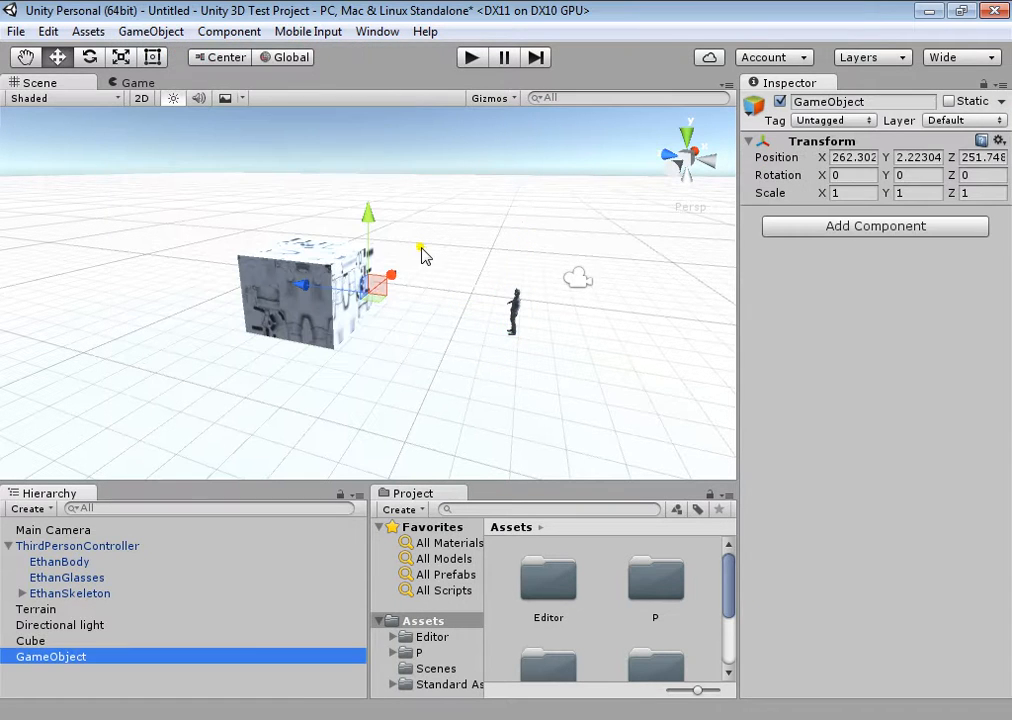
pyautogui.moveTo(397, 273); pyautogui.dragTo(252, 392)
# Step: Add a Box Collider component to the empty GameObject
pyautogui.moveTo(284, 322); pyautogui.dragTo(165, 434, button='right')
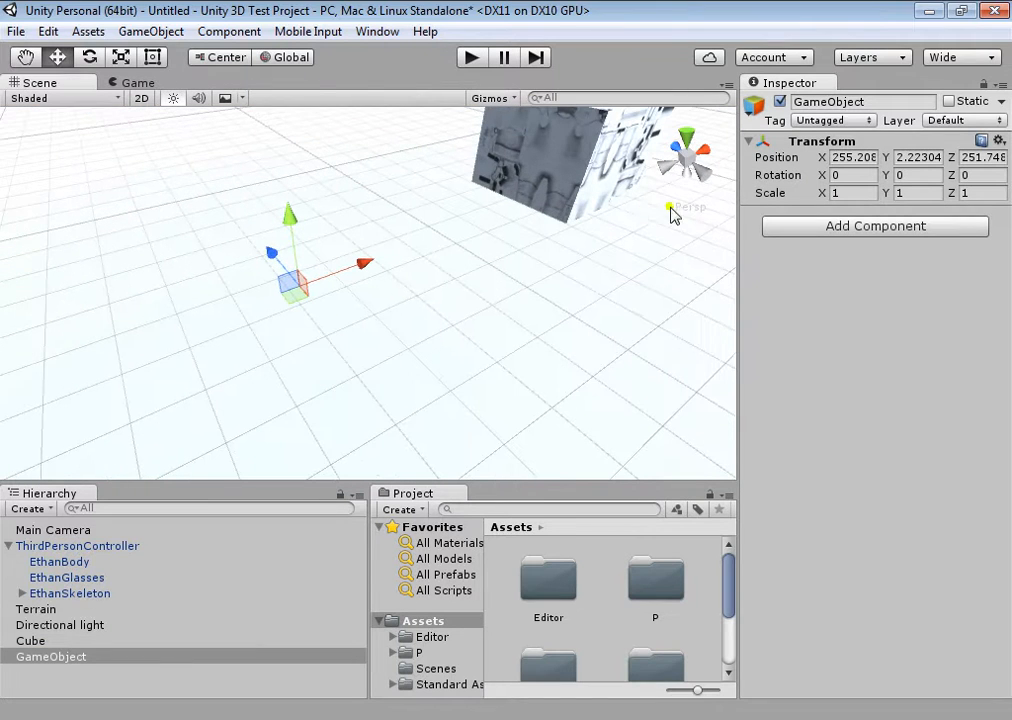
pyautogui.click(813, 233)
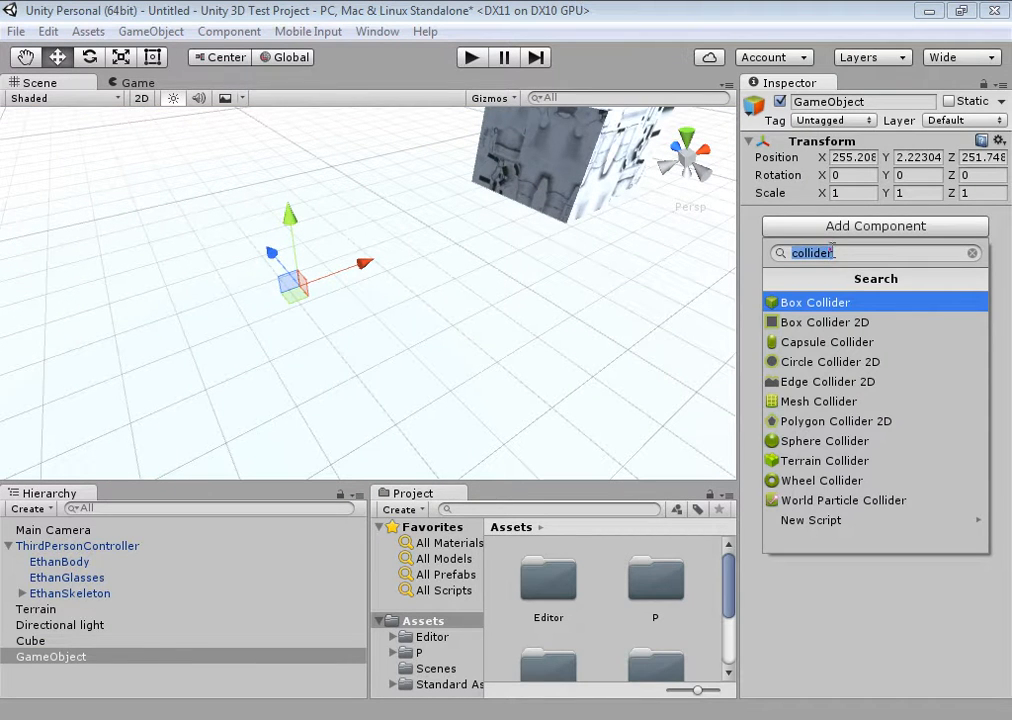
pyautogui.click(816, 304)
pyautogui.moveTo(438, 298); pyautogui.dragTo(380, 272, button='right')
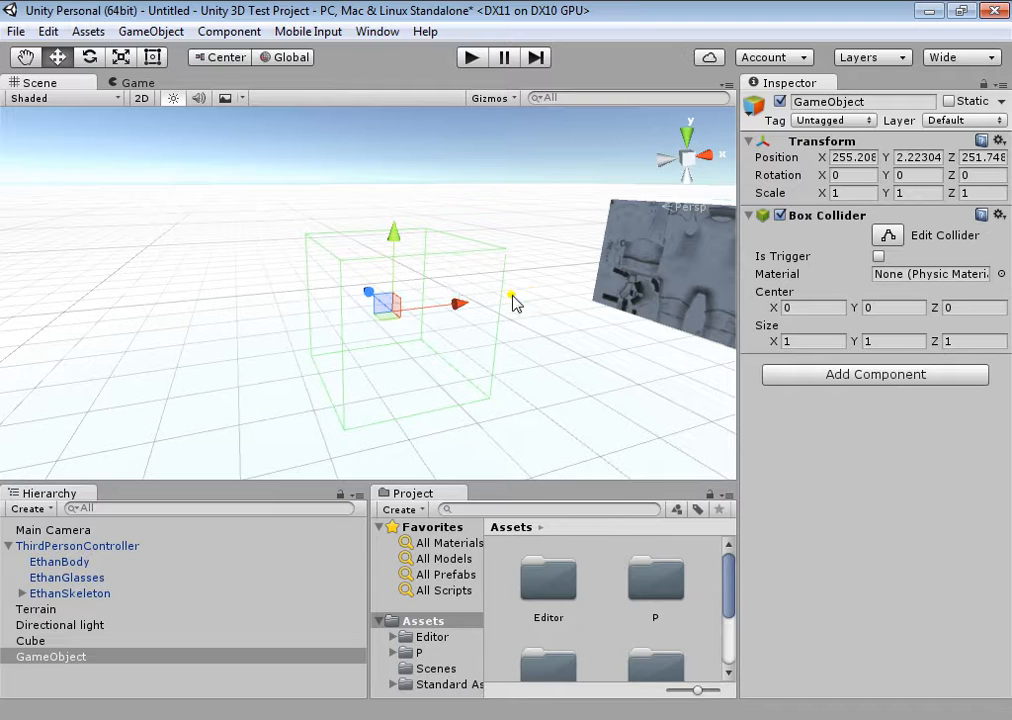
# Step: Edit the empty object's Box Collider with its face handles to a size of about 1.31 × 1.48 × 1.36
pyautogui.click(888, 236)
pyautogui.moveTo(391, 272); pyautogui.dragTo(416, 242)
pyautogui.moveTo(428, 310); pyautogui.dragTo(447, 320)
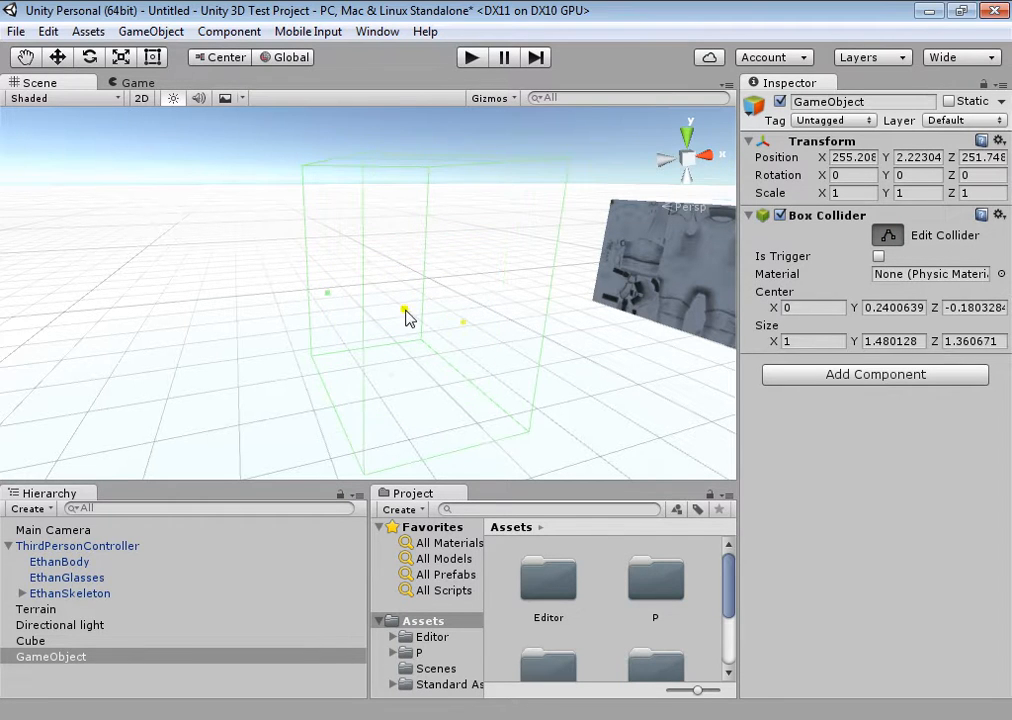
pyautogui.moveTo(333, 298)
pyautogui.mouseDown()
pyautogui.moveTo(287, 307)
pyautogui.moveTo(364, 309)
pyautogui.moveTo(285, 316)
pyautogui.moveTo(316, 298)
pyautogui.mouseUp()
# Step: Scale the empty GameObject along X to about 0.92, and deselect it
pyautogui.press('r')
pyautogui.moveTo(450, 283); pyautogui.dragTo(613, 252)
pyautogui.click(888, 235)
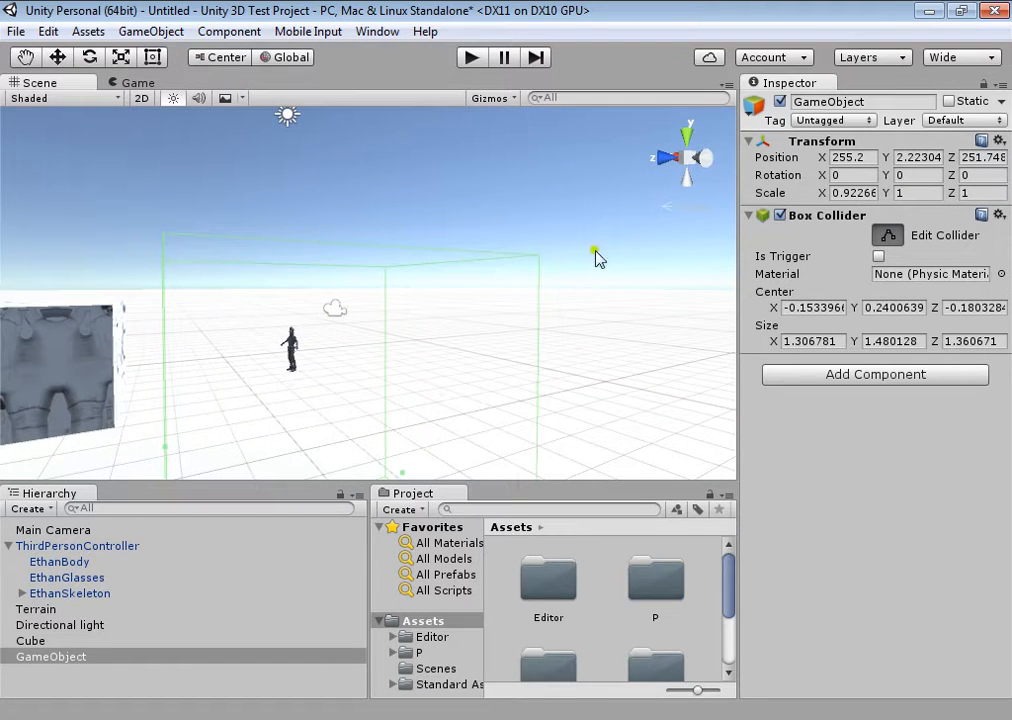
pyautogui.click(558, 261)
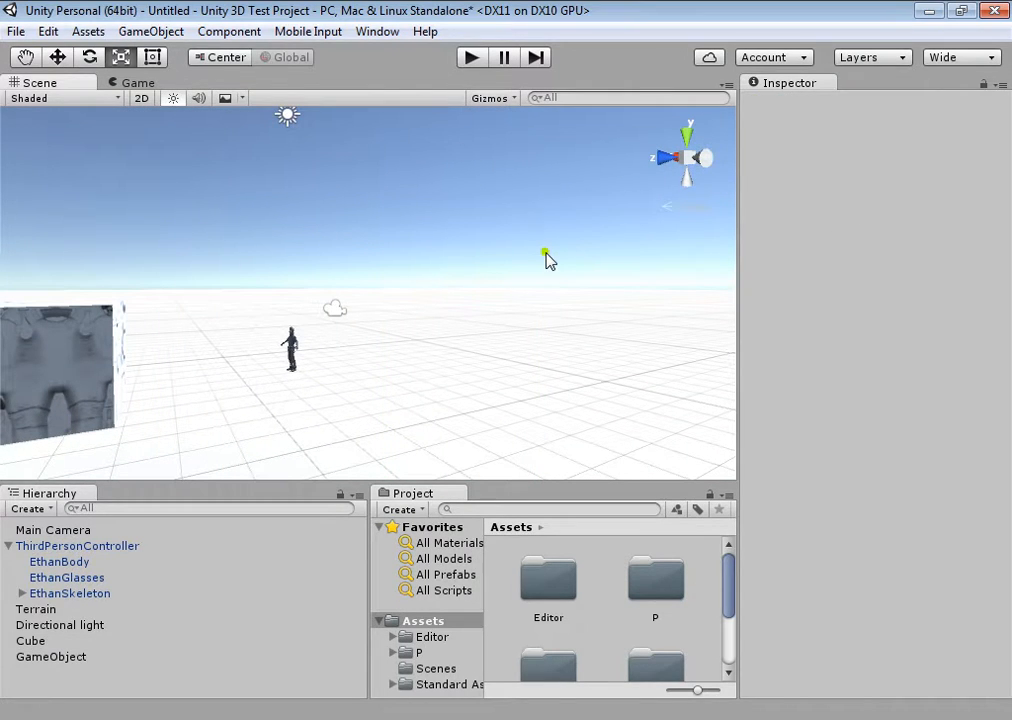
# Step: Reselect the empty GameObject, leave collider editing and switch to the Move tool
pyautogui.click(84, 661)
pyautogui.keyDown('alt'); pyautogui.moveTo(400, 420); pyautogui.dragTo(521, 318); pyautogui.keyUp('alt')
pyautogui.click(889, 238)
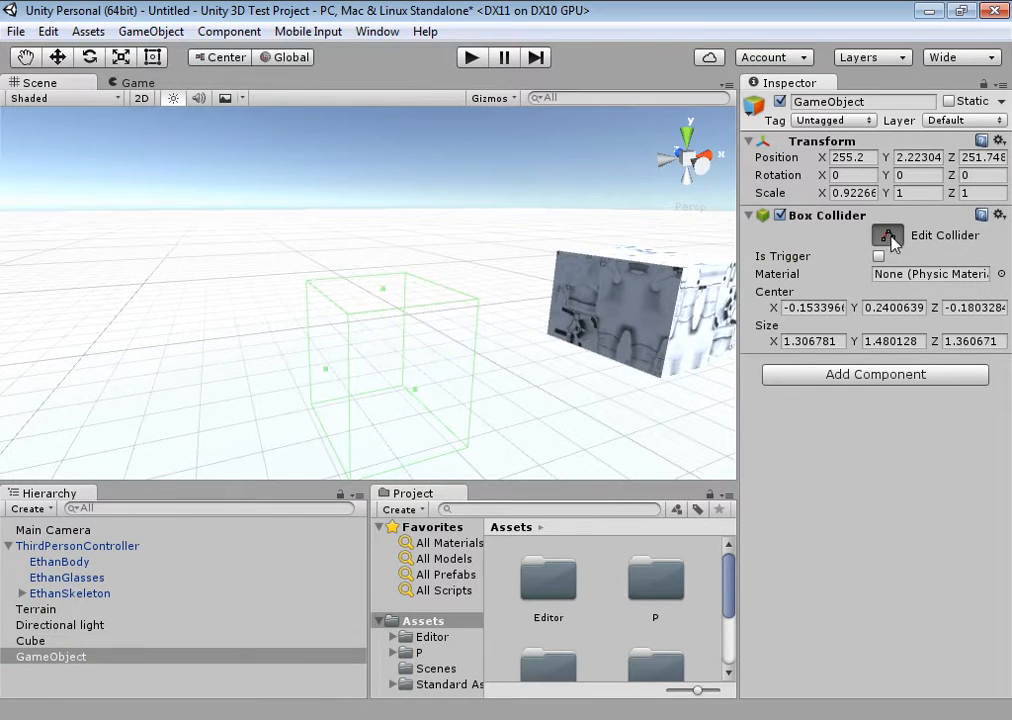
pyautogui.press('r')
pyautogui.press('w')
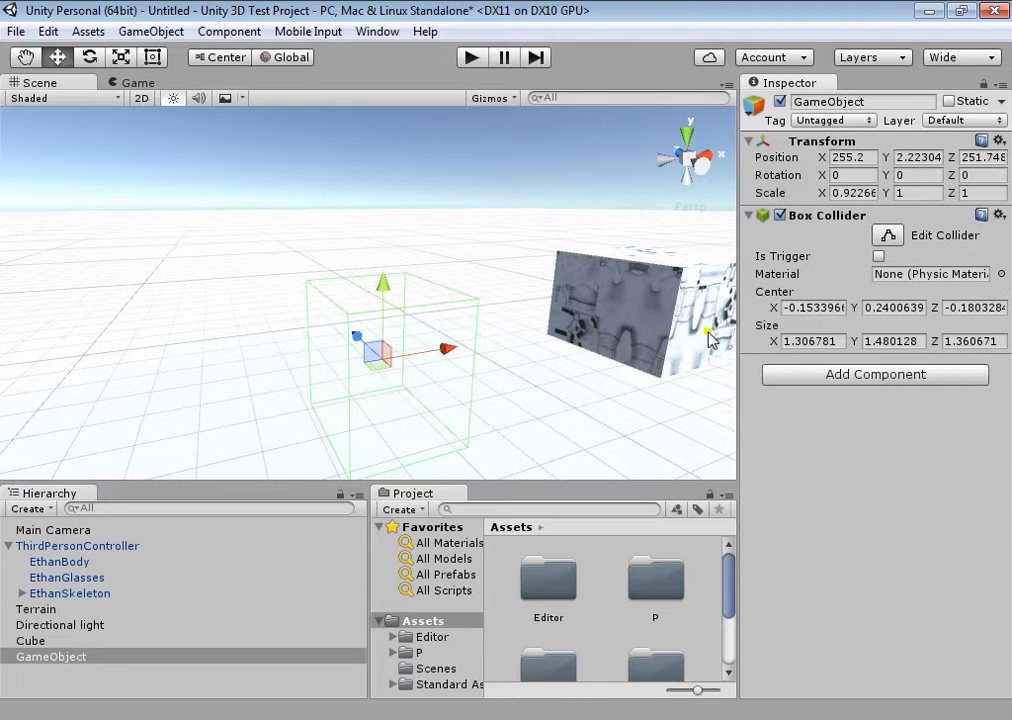
pyautogui.click(797, 307)
# Step: Select the textured cube and frame it in the Scene view to examine its Box Collider
pyautogui.keyDown('alt'); pyautogui.moveTo(623, 316); pyautogui.dragTo(455, 366); pyautogui.keyUp('alt')
pyautogui.keyDown('alt'); pyautogui.moveTo(647, 240); pyautogui.dragTo(662, 327); pyautogui.keyUp('alt')
pyautogui.click(532, 278)
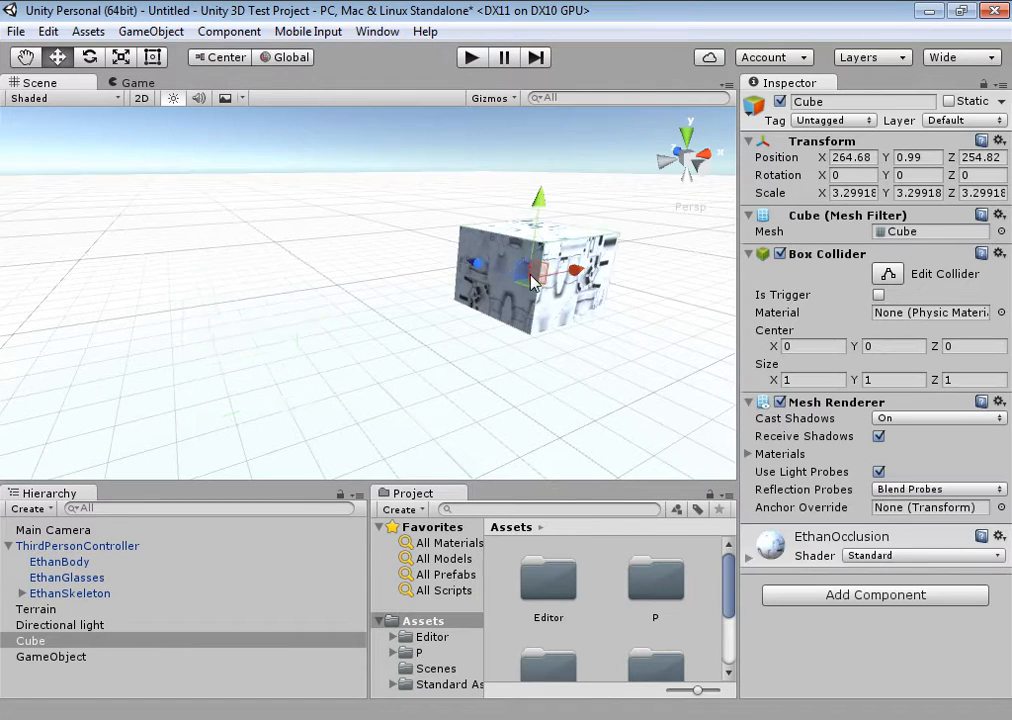
pyautogui.press('f')
pyautogui.keyDown('alt'); pyautogui.moveTo(160, 350); pyautogui.dragTo(280, 372); pyautogui.keyUp('alt')
pyautogui.keyDown('alt'); pyautogui.moveTo(395, 360); pyautogui.dragTo(706, 390); pyautogui.keyUp('alt')
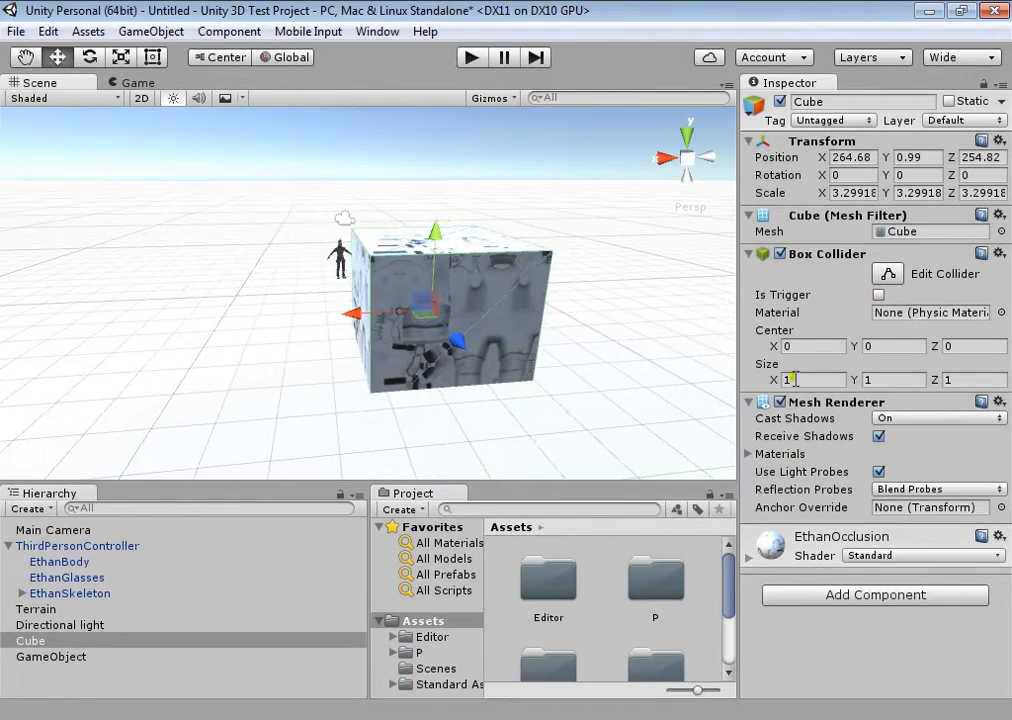
# Step: Set the Center X value of the cube's Box Collider to 1
pyautogui.click(790, 348)
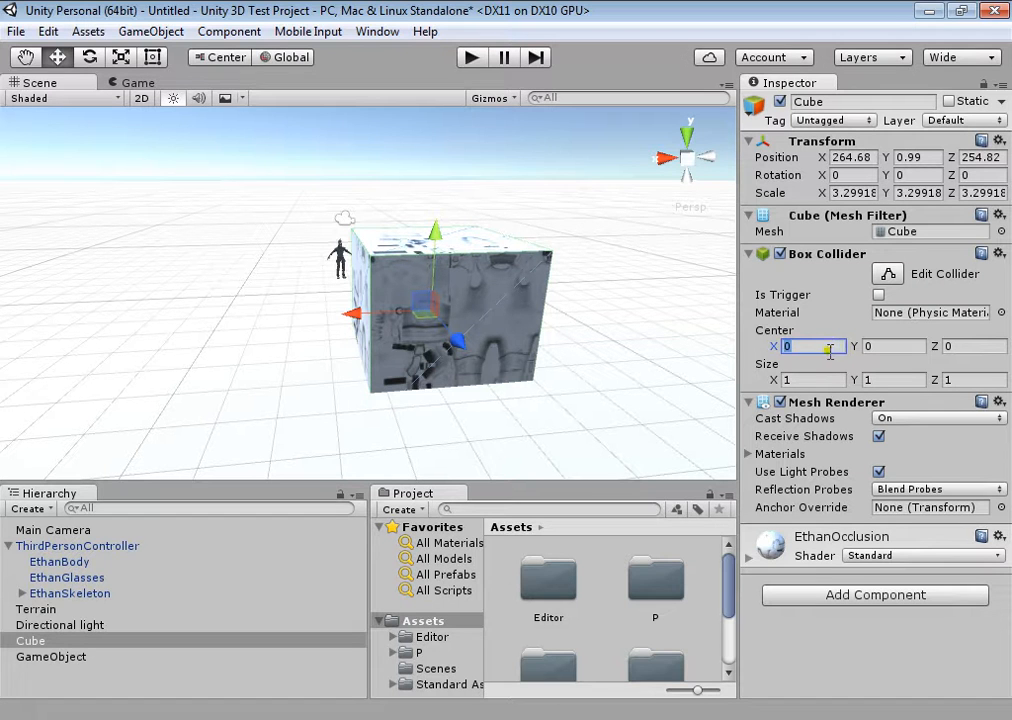
pyautogui.click(884, 347)
pyautogui.click(964, 347)
pyautogui.click(807, 350)
pyautogui.write('1')
# Step: Move the cube with its offset collider along the X axis to about X 264.98
pyautogui.keyDown('alt'); pyautogui.moveTo(478, 333); pyautogui.dragTo(418, 260); pyautogui.keyUp('alt')
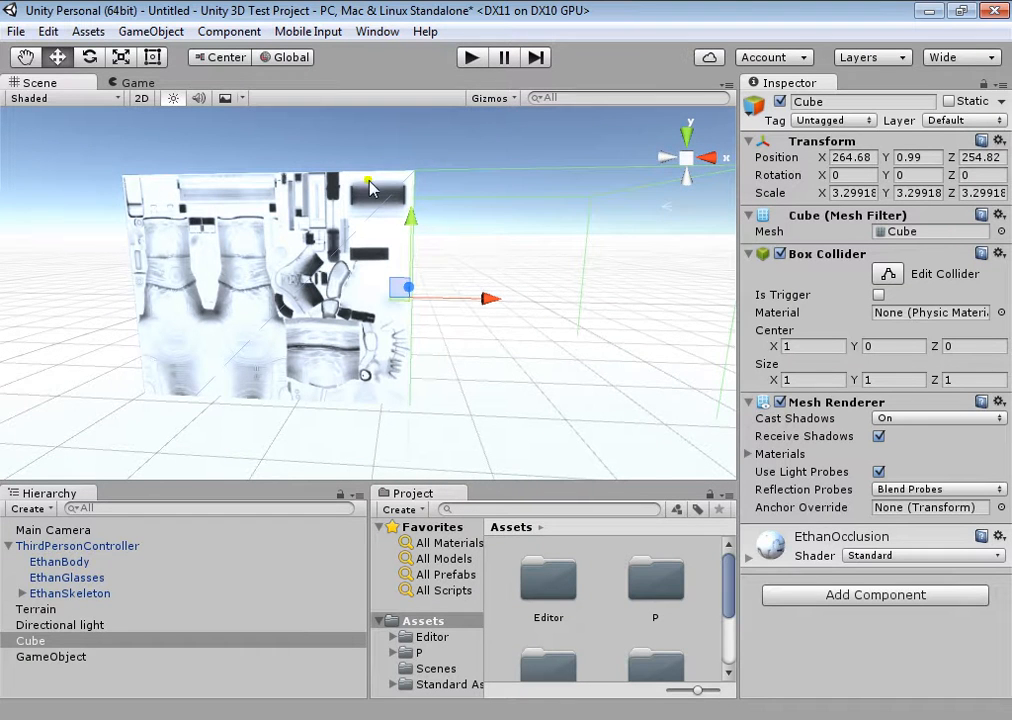
pyautogui.keyDown('alt'); pyautogui.moveTo(418, 327); pyautogui.dragTo(526, 341); pyautogui.keyUp('alt')
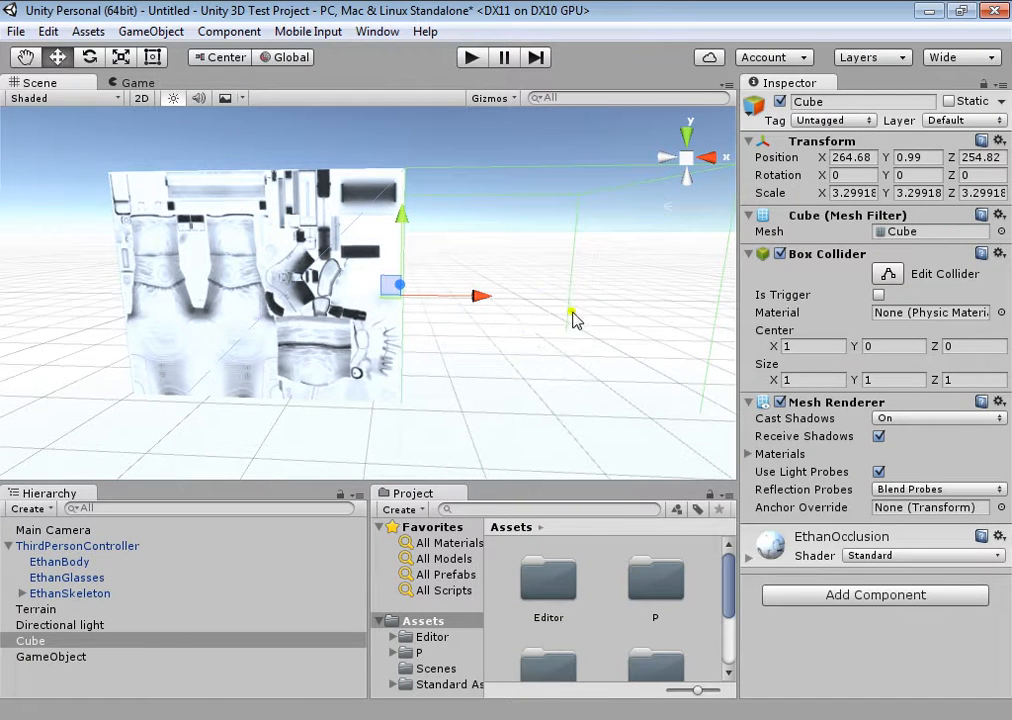
pyautogui.moveTo(477, 298); pyautogui.dragTo(497, 305)
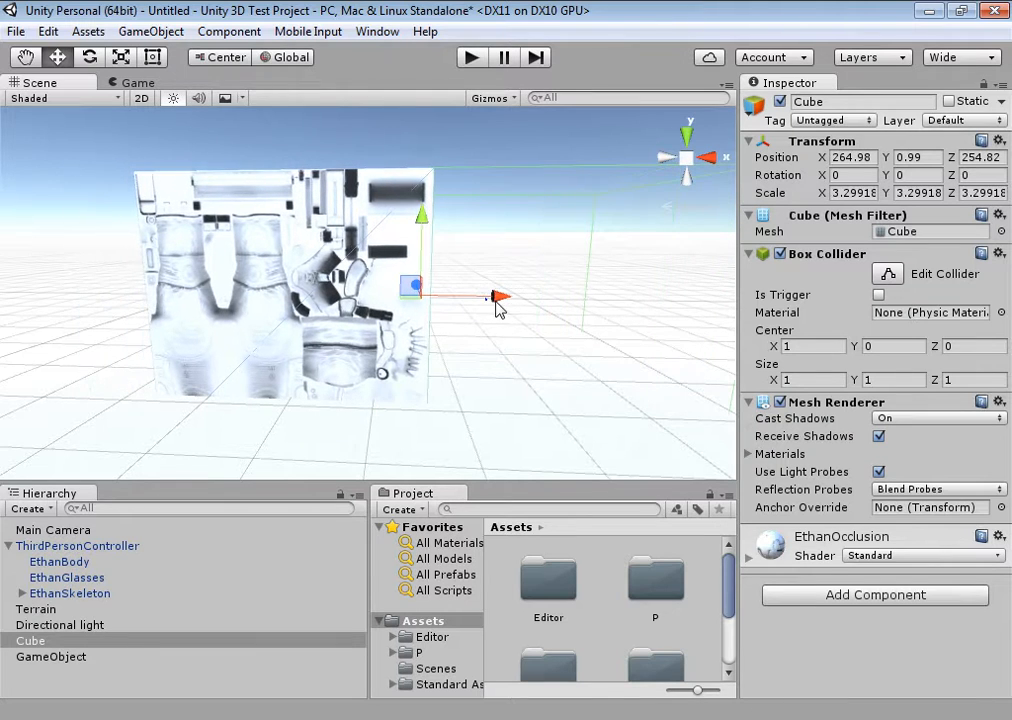
# Step: Set the Center X value of the cube's Box Collider to 0.5
pyautogui.click(826, 347)
pyautogui.write('0')
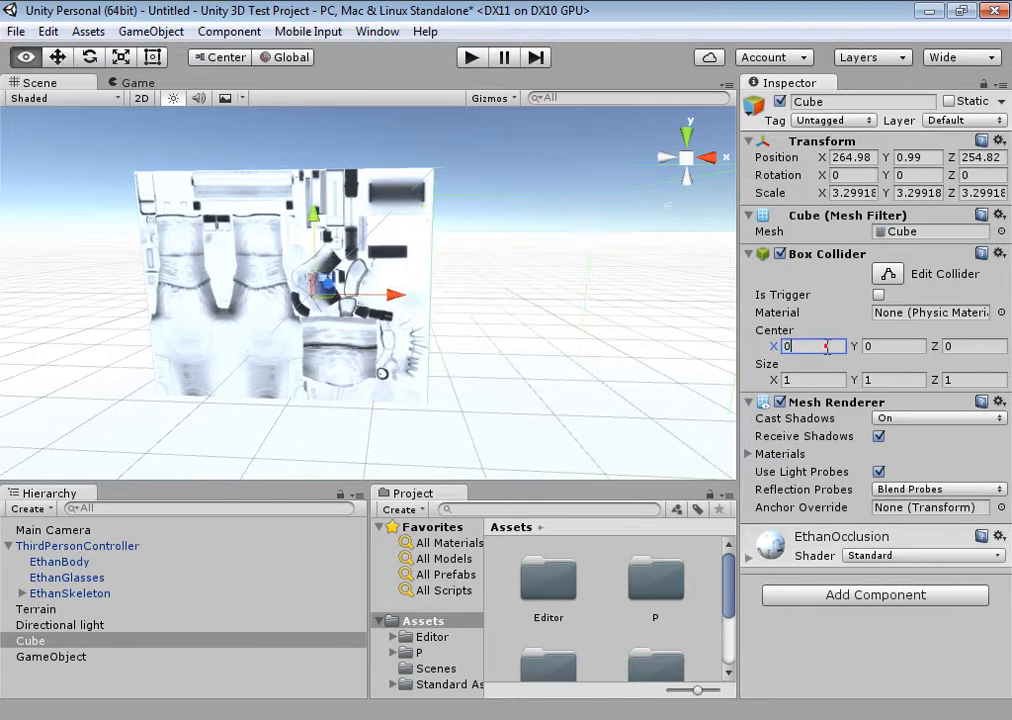
pyautogui.write('.5')
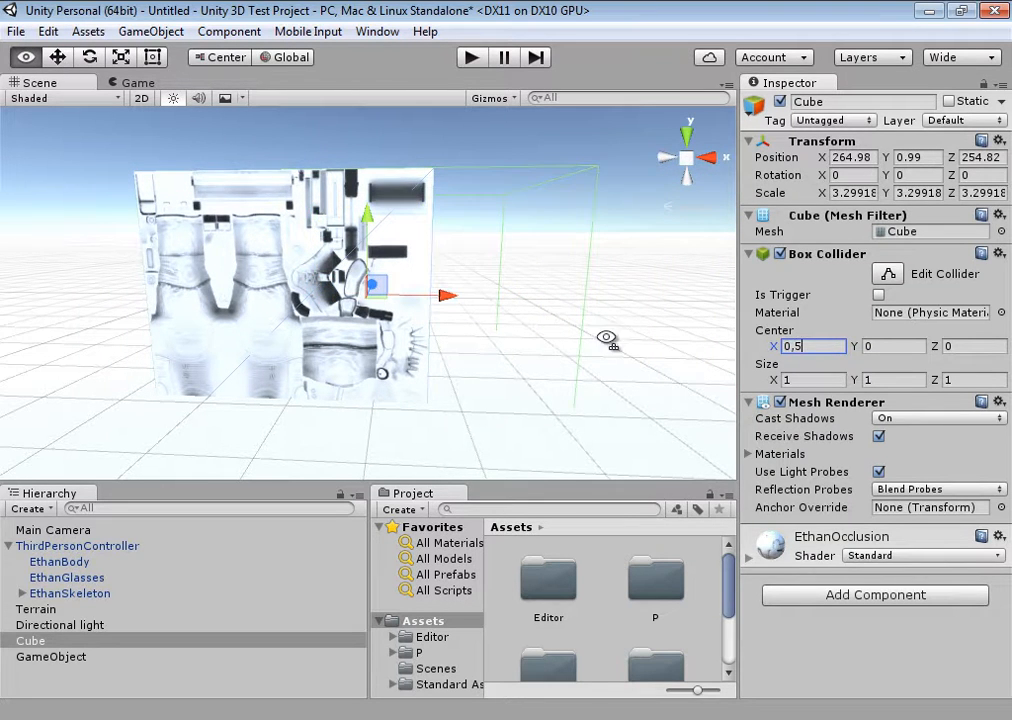
pyautogui.press('Return')
pyautogui.keyDown('alt'); pyautogui.moveTo(640, 362); pyautogui.dragTo(445, 407); pyautogui.keyUp('alt')
pyautogui.moveTo(445, 407); pyautogui.dragTo(458, 402, button='right')
pyautogui.press('s')
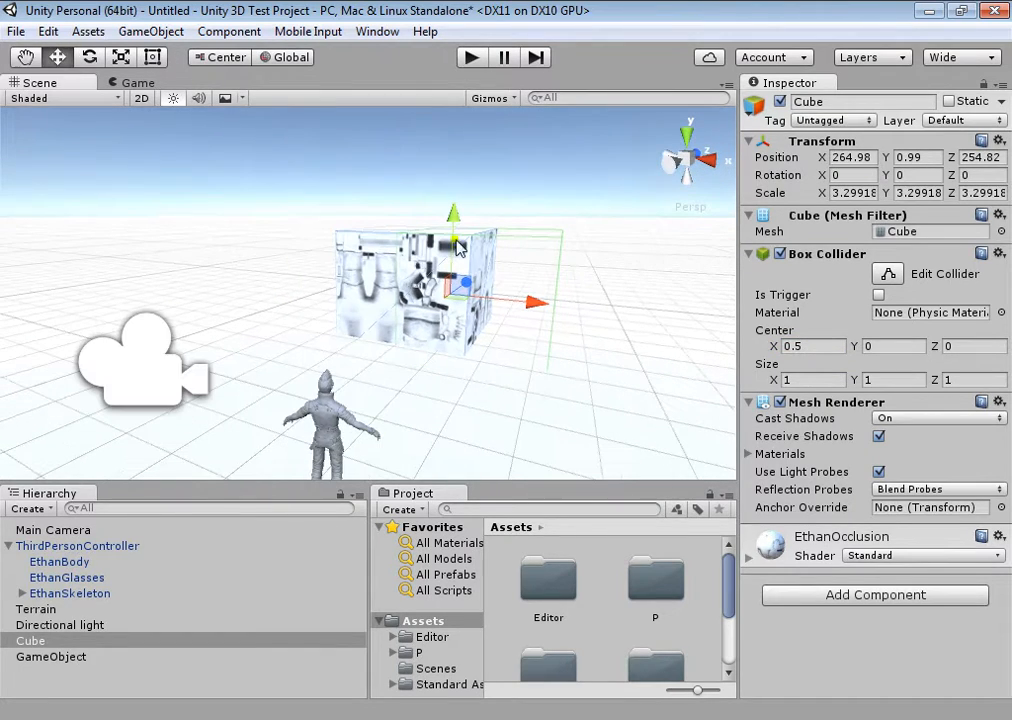
# Step: Play the scene, run the character against the cube and its offset collider, check the contact in the Scene view, and stop playback
pyautogui.click(471, 56)
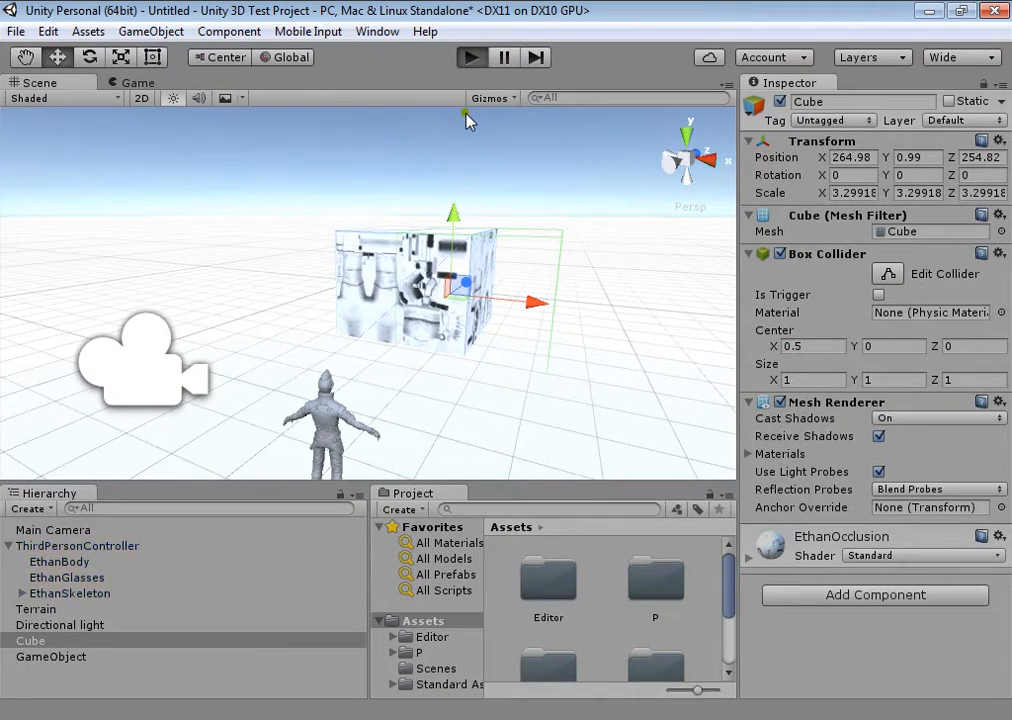
pyautogui.press('w')
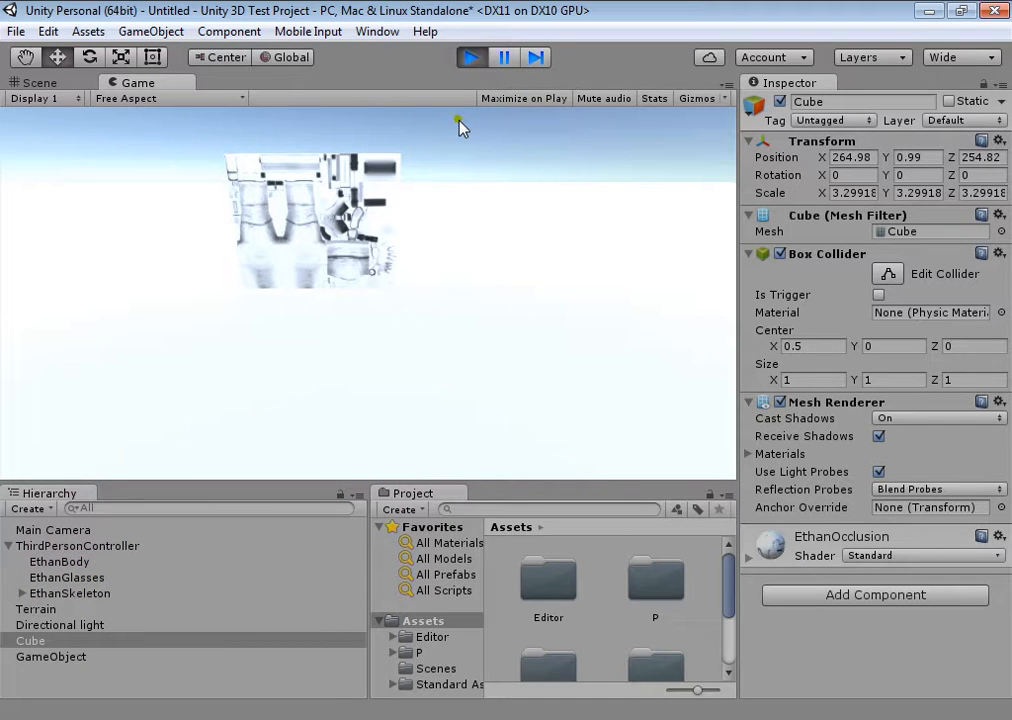
pyautogui.press('a')
pyautogui.press('s')
pyautogui.press('d')
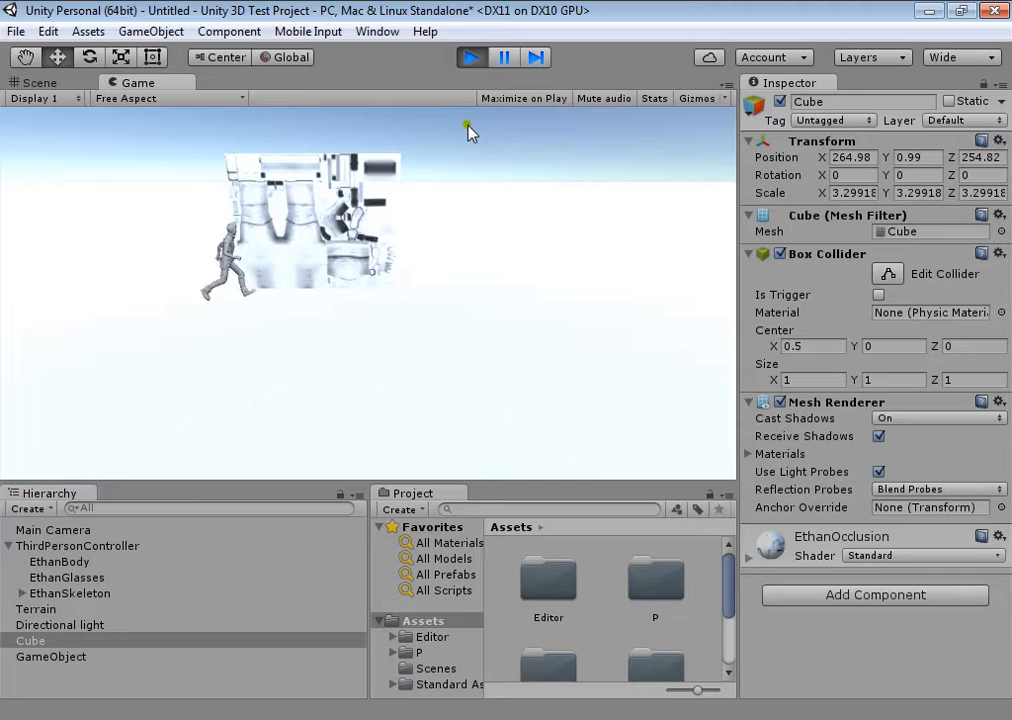
pyautogui.press('s')
pyautogui.press('d')
pyautogui.press('w')
pyautogui.press('s')
pyautogui.press('d')
pyautogui.press('w')
pyautogui.press('d')
pyautogui.press('a')
pyautogui.press('s')
pyautogui.press('d')
pyautogui.press('a')
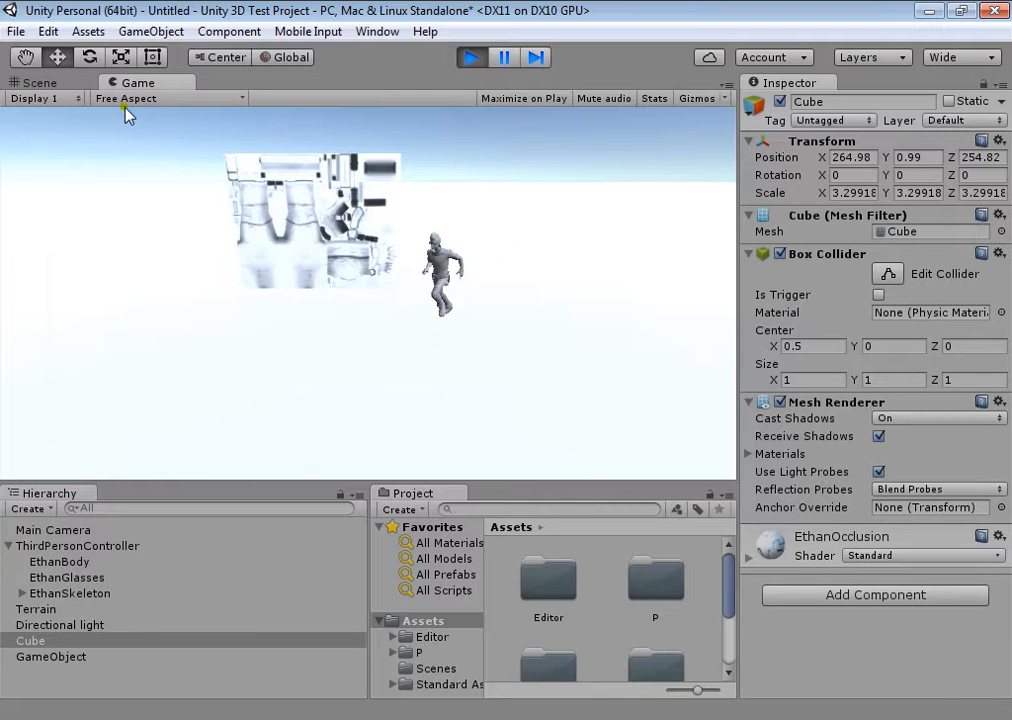
pyautogui.click(40, 82)
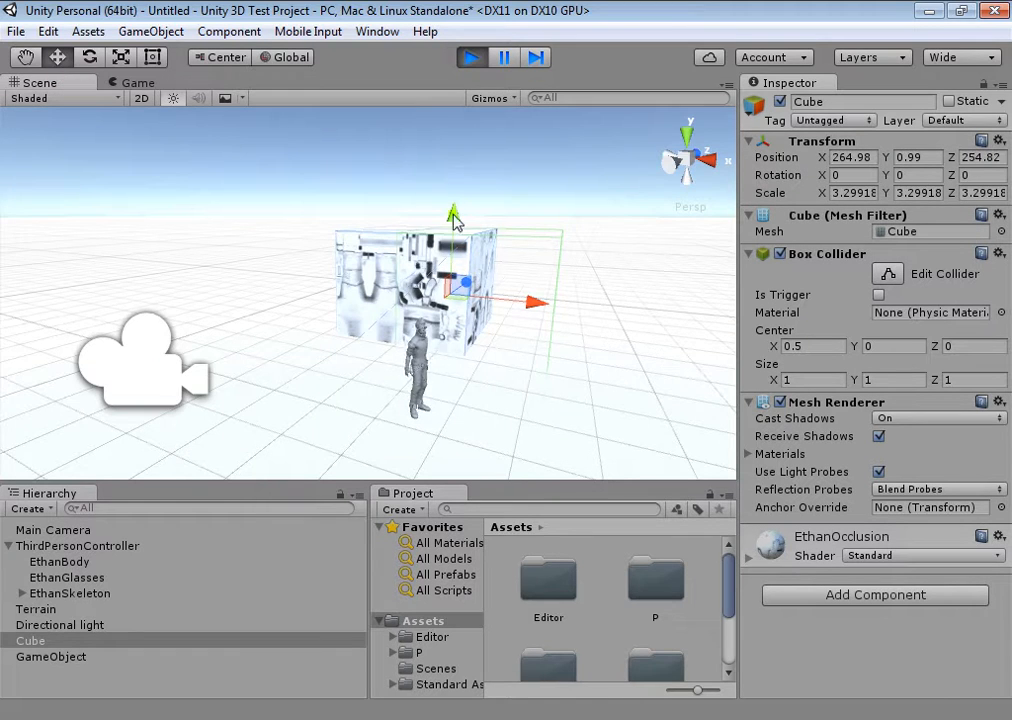
pyautogui.click(472, 59)
# Step: Set the Center X value of the cube's Box Collider to 0
pyautogui.keyDown('alt'); pyautogui.moveTo(637, 320); pyautogui.dragTo(828, 311); pyautogui.keyUp('alt')
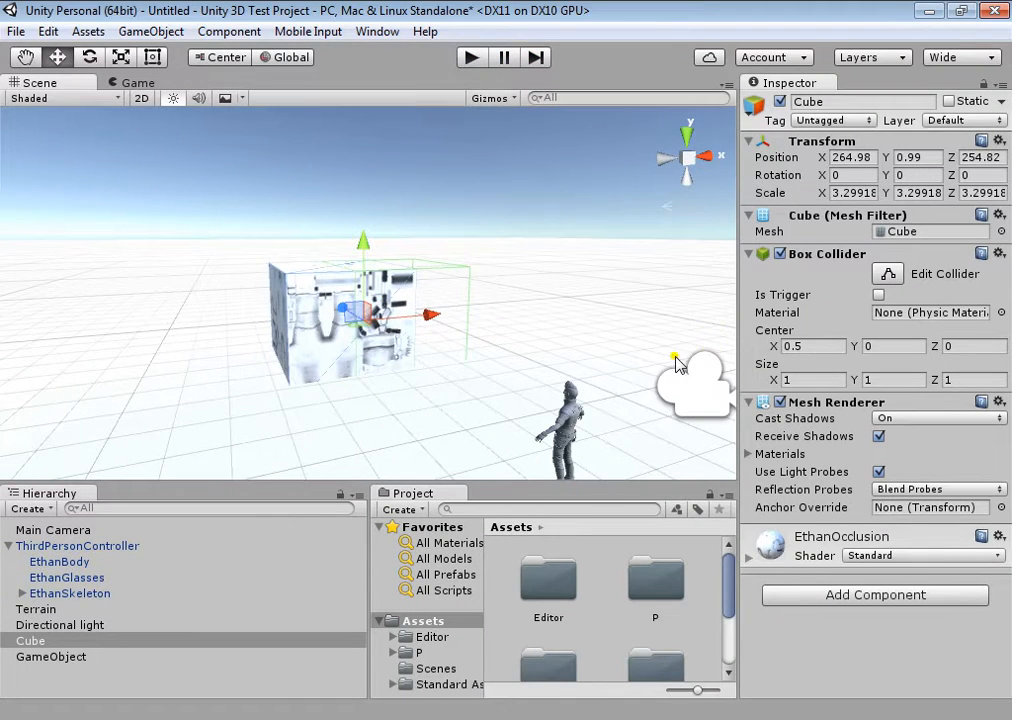
pyautogui.moveTo(620, 342)
pyautogui.keyDown('alt'); pyautogui.mouseDown()
pyautogui.moveTo(452, 355)
pyautogui.moveTo(639, 343)
pyautogui.mouseUp(); pyautogui.keyUp('alt')
pyautogui.click(828, 346)
pyautogui.write('0')
# Step: Select the empty GameObject and set its Box Collider size to 2 on X, Y and Z
pyautogui.keyDown('alt'); pyautogui.moveTo(526, 316); pyautogui.dragTo(490, 443); pyautogui.keyUp('alt')
pyautogui.click(60, 658)
pyautogui.keyDown('alt'); pyautogui.moveTo(520, 370); pyautogui.dragTo(418, 281); pyautogui.keyUp('alt')
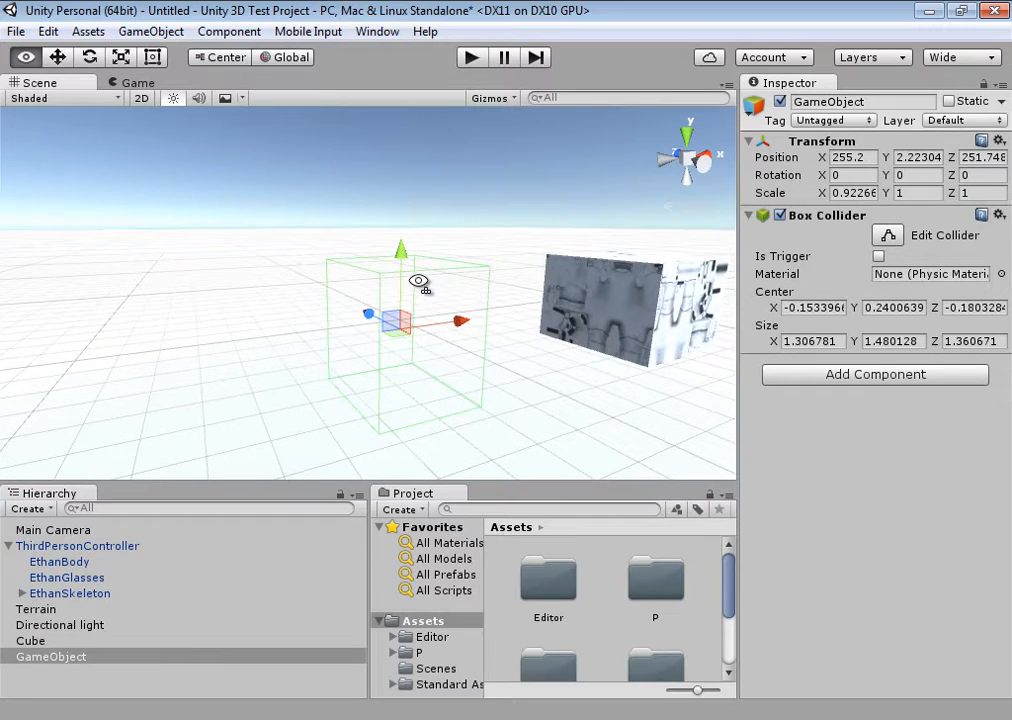
pyautogui.click(795, 340)
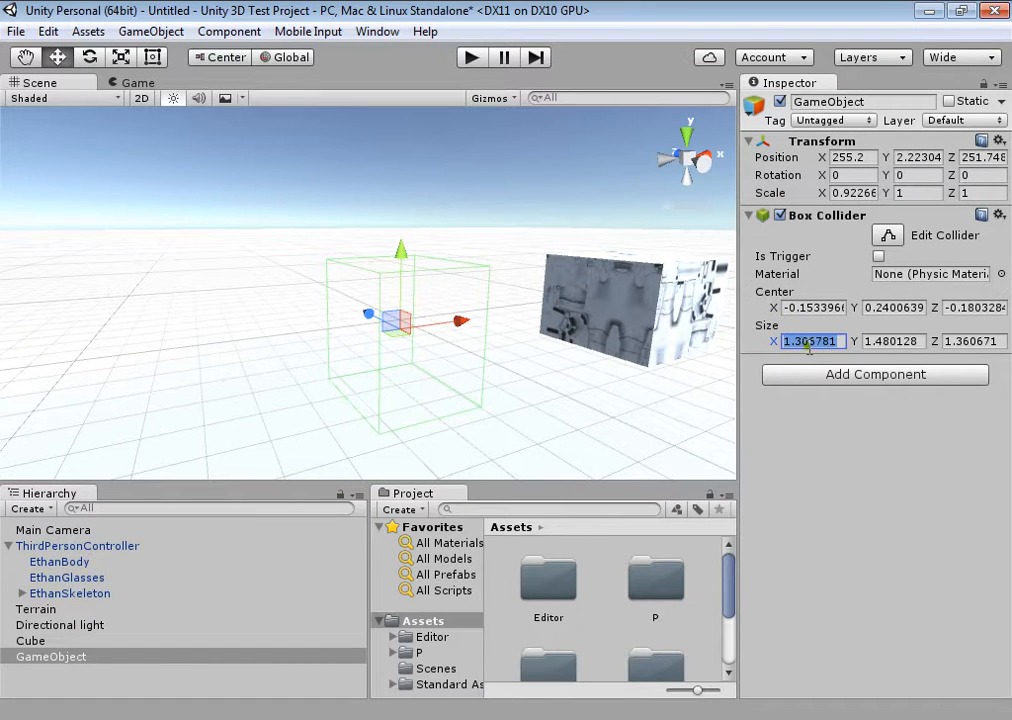
pyautogui.write('2')
pyautogui.click(886, 341)
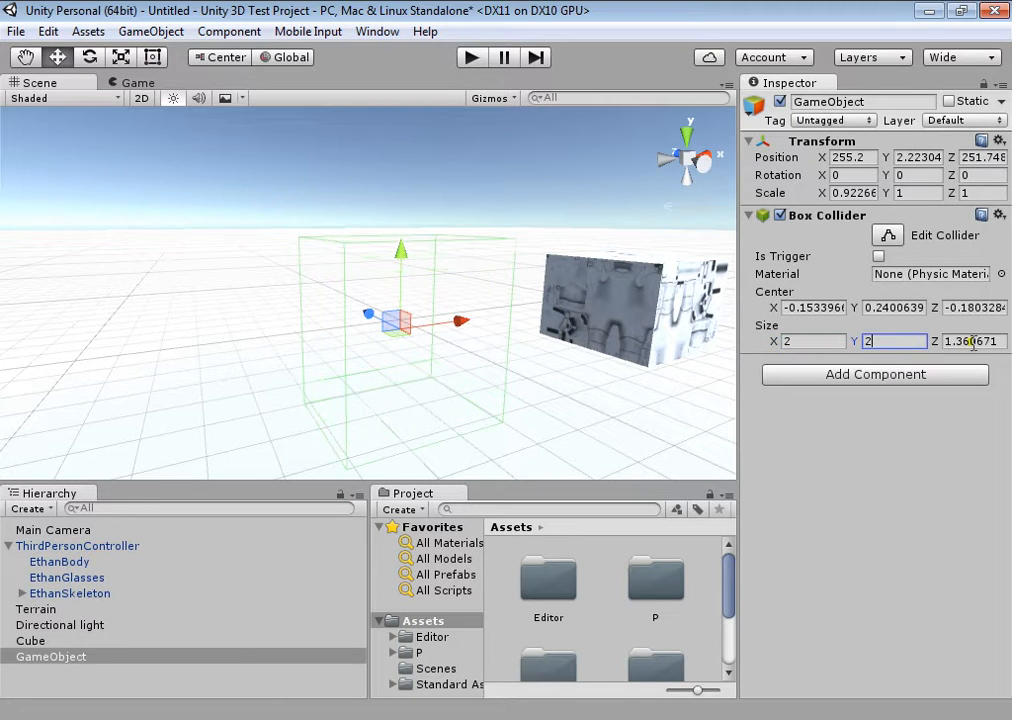
pyautogui.write('2')
pyautogui.click(972, 342)
pyautogui.write('2')
pyautogui.keyDown('alt'); pyautogui.moveTo(513, 339); pyautogui.dragTo(471, 349); pyautogui.keyUp('alt')
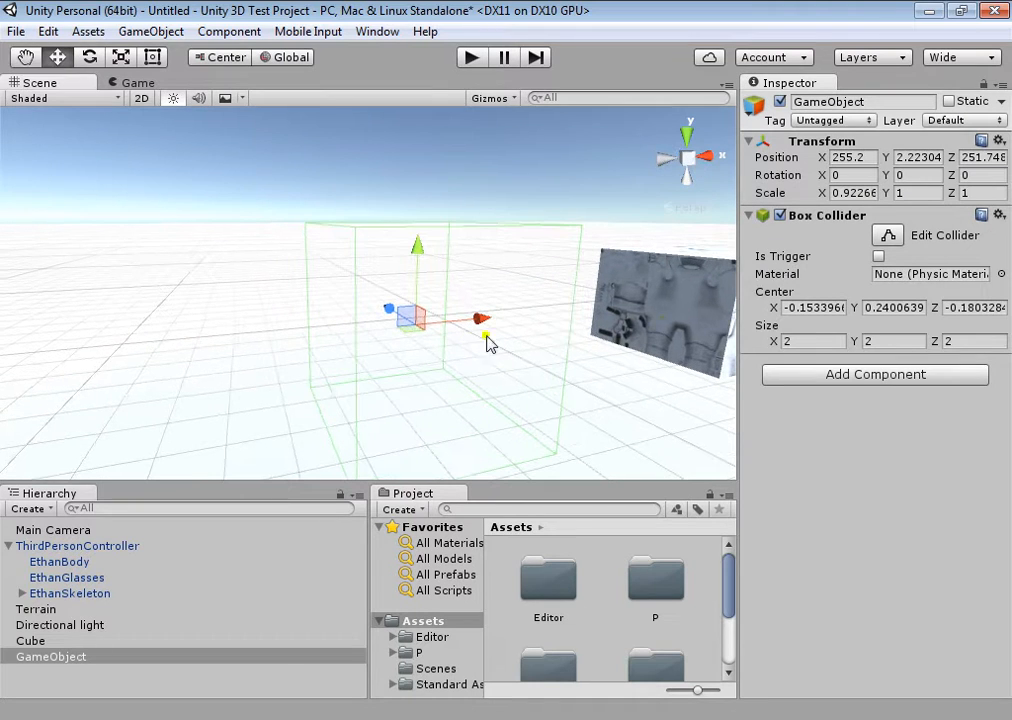
# Step: Set the GameObject's Box Collider size to 1 on X, Y and Z
pyautogui.click(810, 342)
pyautogui.write('1')
pyautogui.click(868, 342)
pyautogui.write('1')
pyautogui.click(971, 342)
pyautogui.write('1')
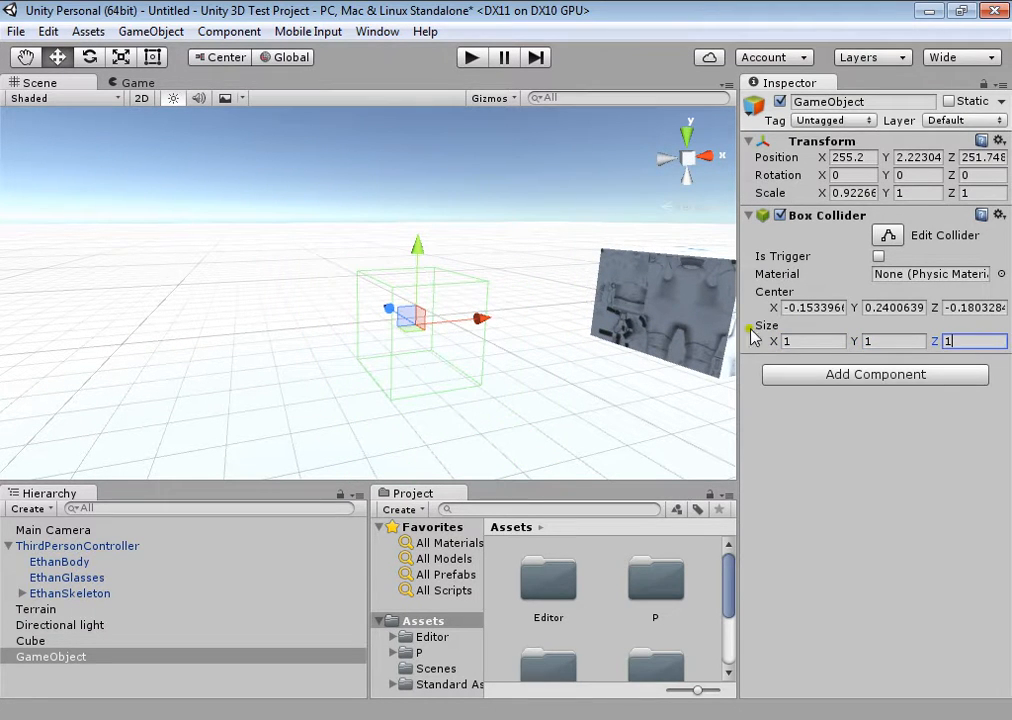
# Step: Set the GameObject's Box Collider center to 0 on X, Y and Z
pyautogui.click(816, 308)
pyautogui.write('0')
pyautogui.click(870, 307)
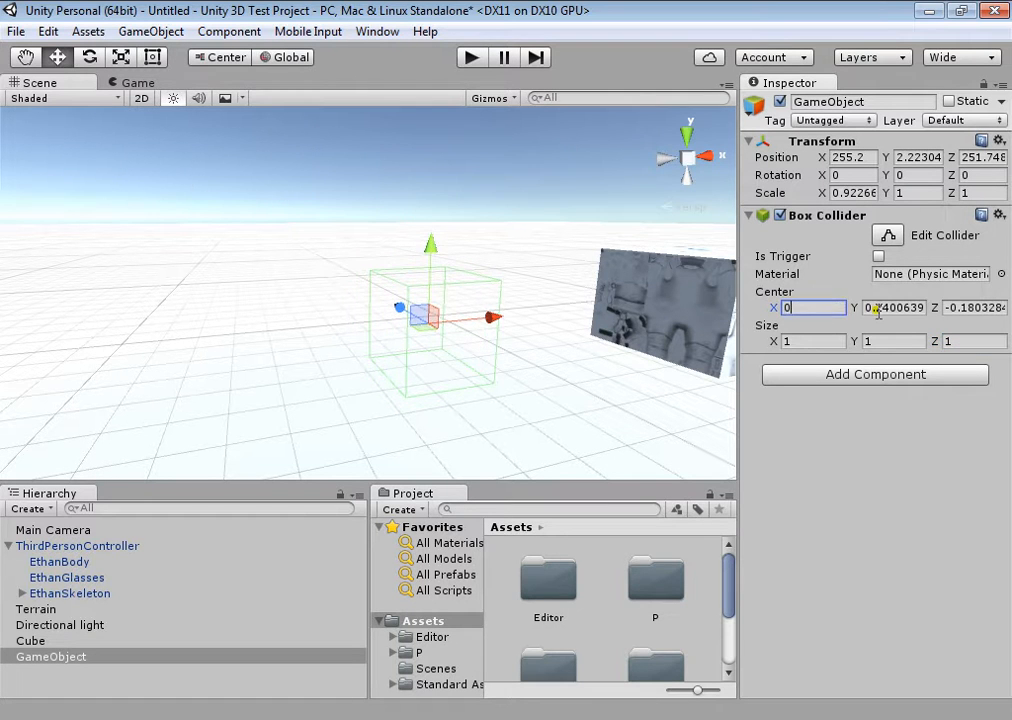
pyautogui.write('0')
pyautogui.click(953, 308)
pyautogui.write('0')
pyautogui.press('Return')
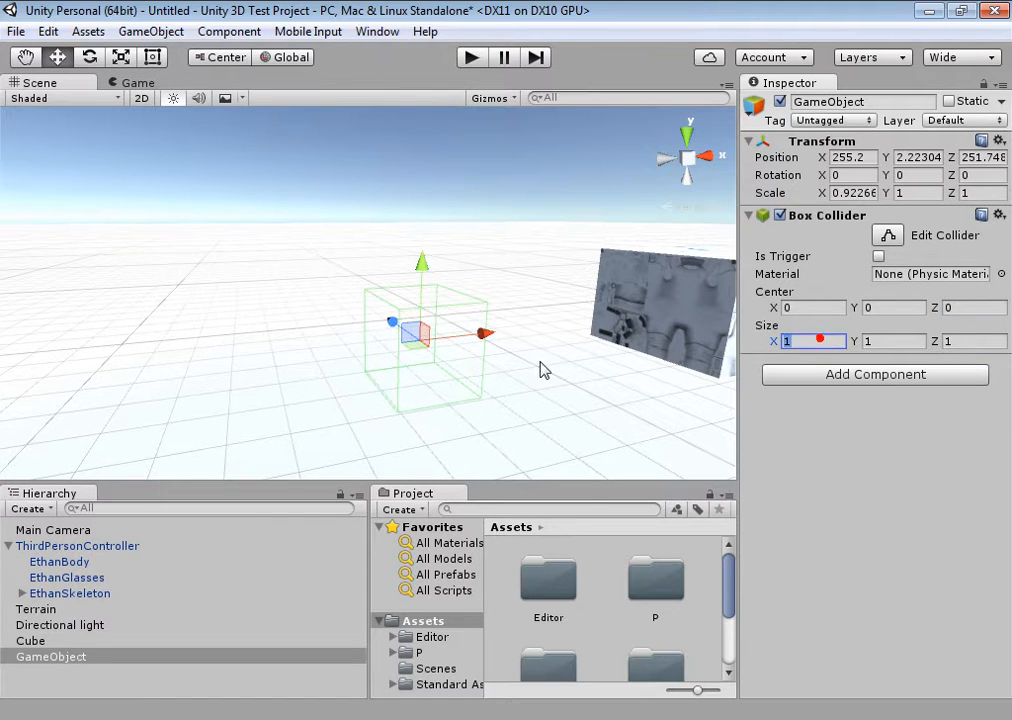
pyautogui.scroll(5, 517, 406)
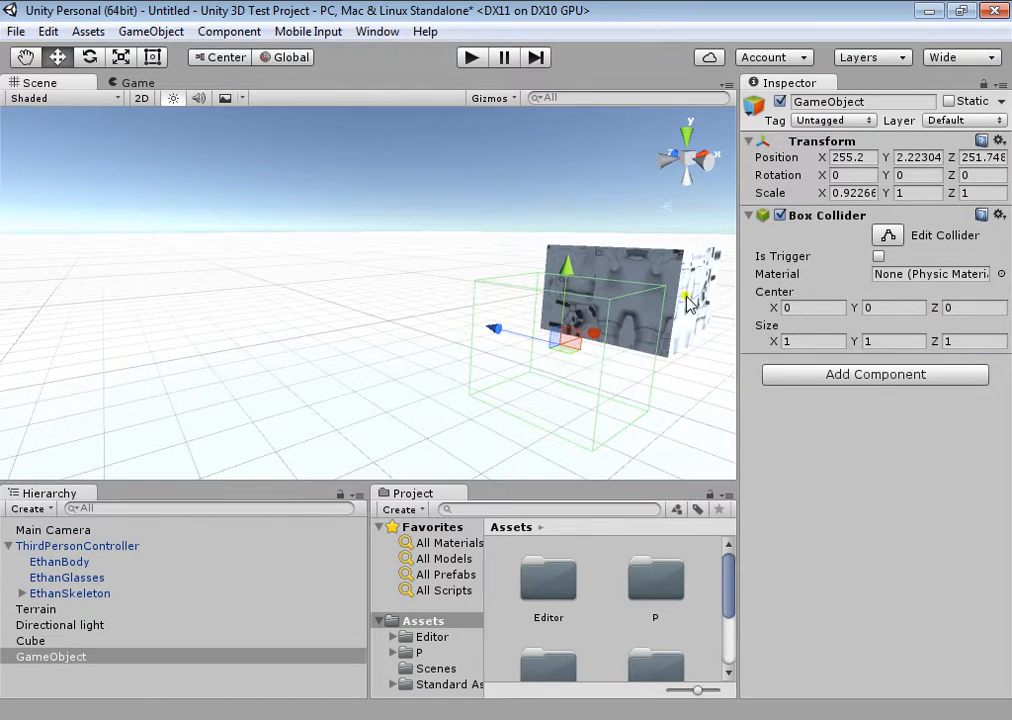
# Step: Remove the Box Collider from the GameObject and add a Sphere Collider in its place
pyautogui.click(1003, 218)
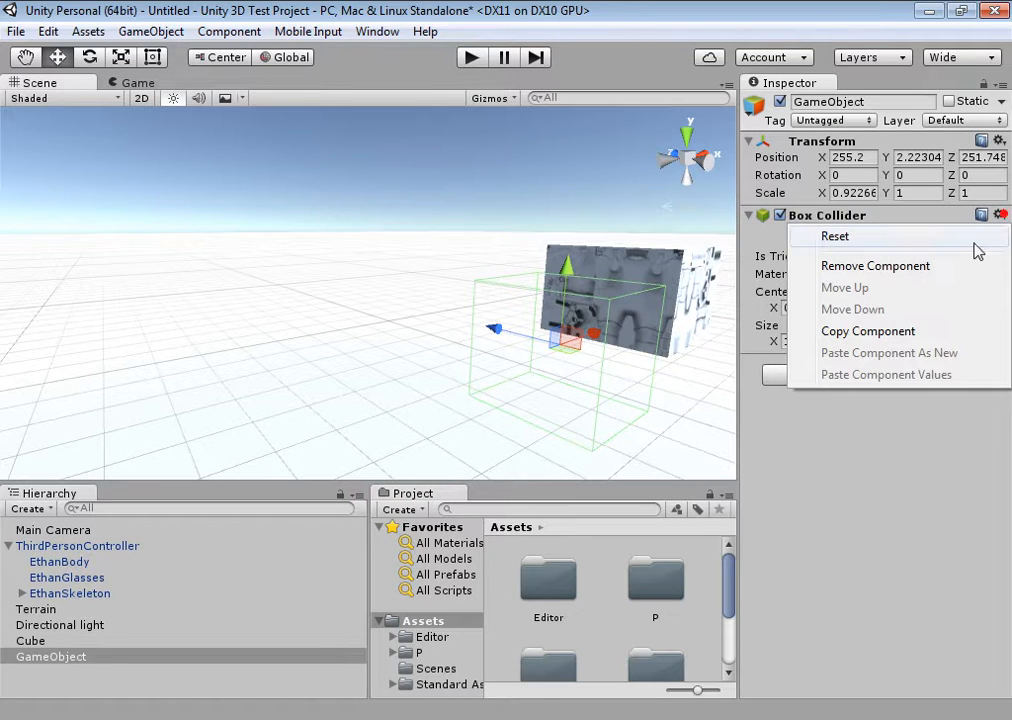
pyautogui.click(868, 266)
pyautogui.click(877, 229)
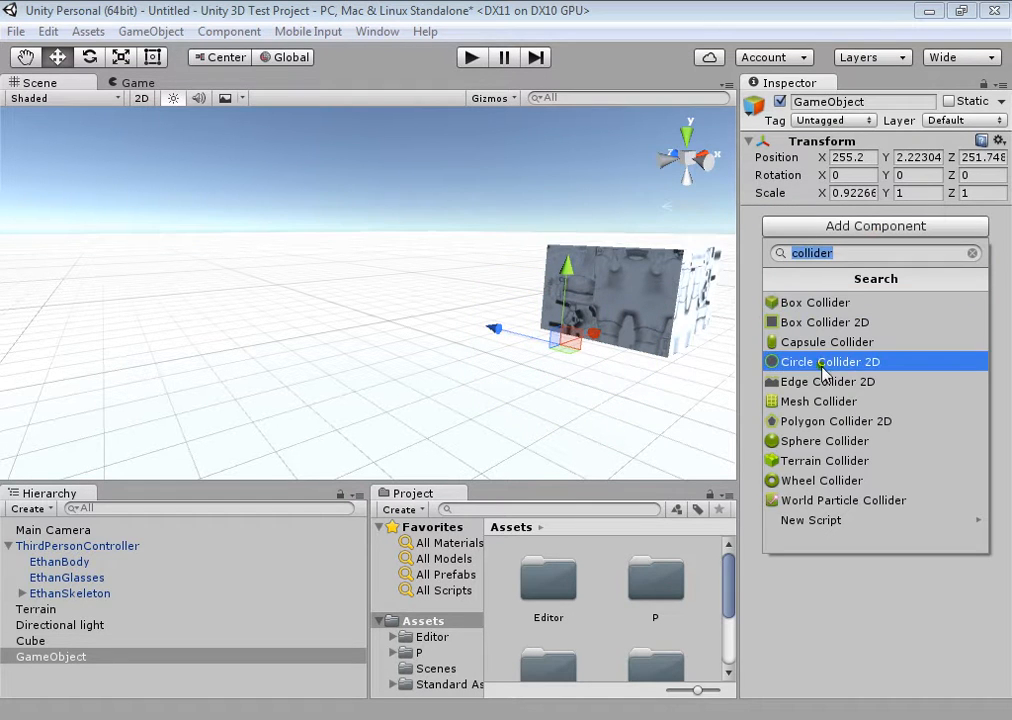
pyautogui.click(820, 441)
pyautogui.moveTo(578, 425)
pyautogui.keyDown('alt'); pyautogui.mouseDown()
pyautogui.moveTo(632, 413)
pyautogui.moveTo(583, 434)
pyautogui.moveTo(440, 425)
pyautogui.moveTo(357, 425)
pyautogui.moveTo(350, 434)
pyautogui.moveTo(587, 422)
pyautogui.mouseUp(); pyautogui.keyUp('alt')
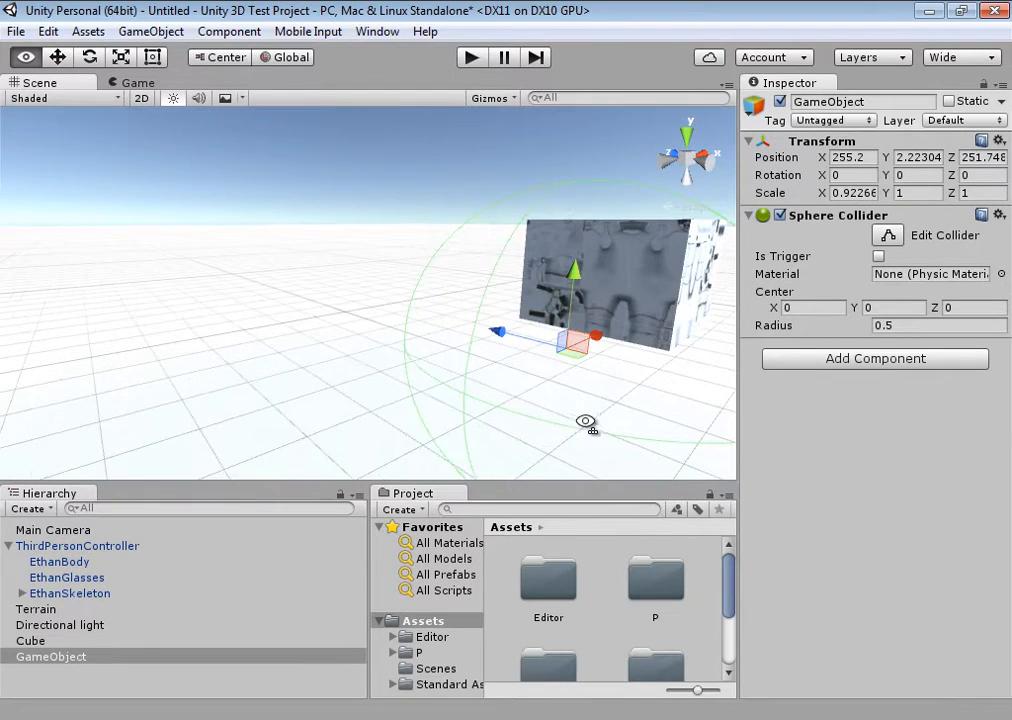
pyautogui.keyDown('alt'); pyautogui.moveTo(436, 421); pyautogui.dragTo(209, 354); pyautogui.keyUp('alt')
pyautogui.moveTo(209, 353); pyautogui.dragTo(70, 339, button='right')
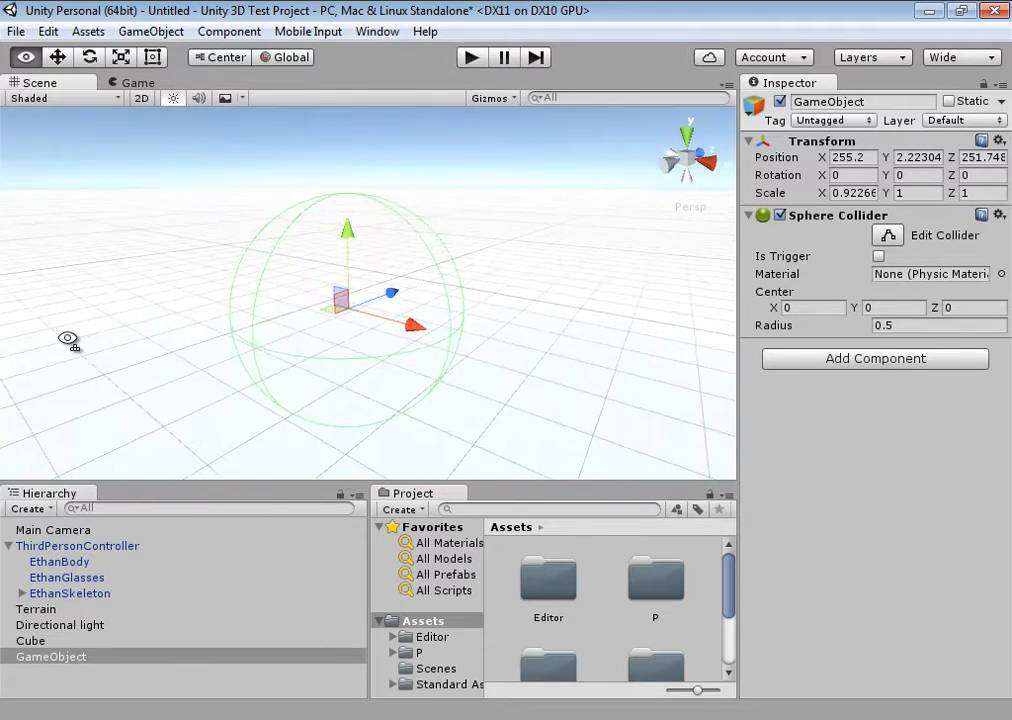
pyautogui.moveTo(422, 287); pyautogui.dragTo(373, 288, button='right')
# Step: Scale the GameObject along Z to about 1.22 and set its Sphere Collider radius to 0.5
pyautogui.press('r')
pyautogui.moveTo(448, 302)
pyautogui.mouseDown()
pyautogui.moveTo(472, 296)
pyautogui.moveTo(447, 300)
pyautogui.moveTo(470, 300)
pyautogui.moveTo(462, 308)
pyautogui.mouseUp()
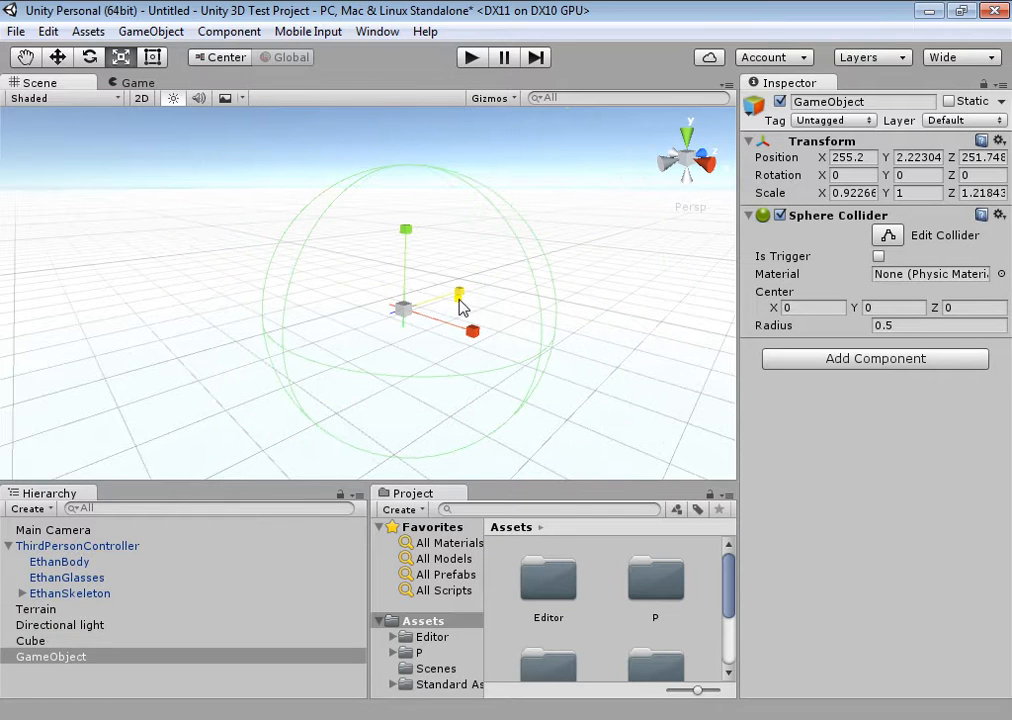
pyautogui.moveTo(850, 327)
pyautogui.mouseDown()
pyautogui.moveTo(830, 332)
pyautogui.moveTo(858, 332)
pyautogui.mouseUp()
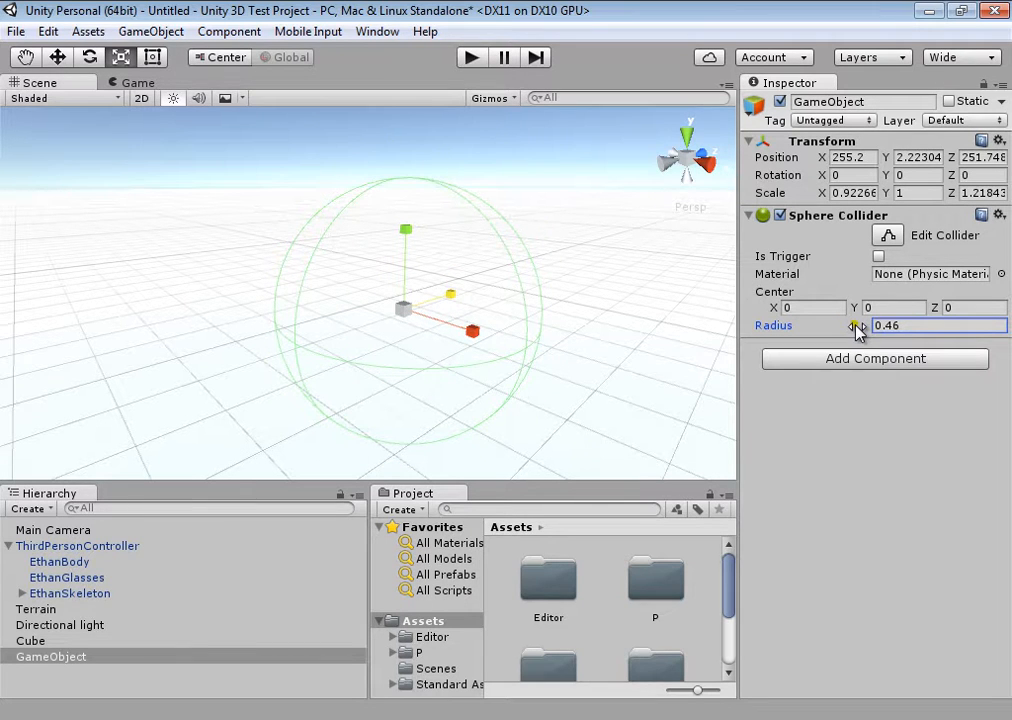
pyautogui.write('0,5')
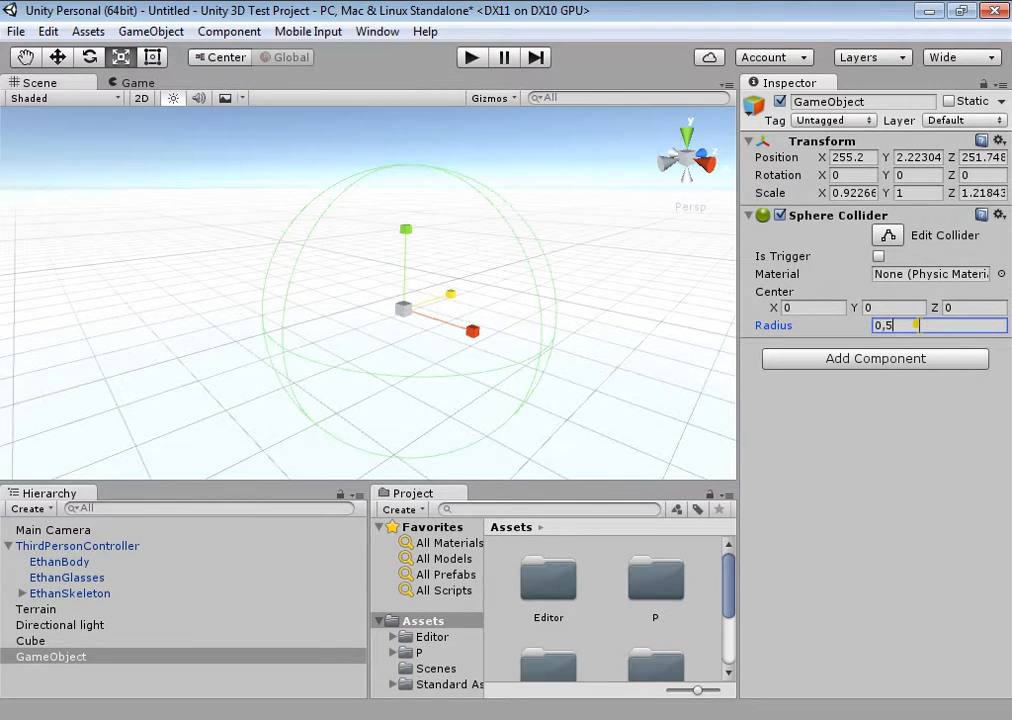
# Step: Try adjusting the Sphere Collider's Center X value, leaving it at 0
pyautogui.click(797, 307)
pyautogui.moveTo(606, 315); pyautogui.dragTo(735, 321, button='right')
pyautogui.press('s')
pyautogui.press('a')
pyautogui.click(799, 309)
pyautogui.moveTo(777, 310)
pyautogui.mouseDown()
pyautogui.moveTo(810, 311)
pyautogui.moveTo(781, 315)
pyautogui.mouseUp()
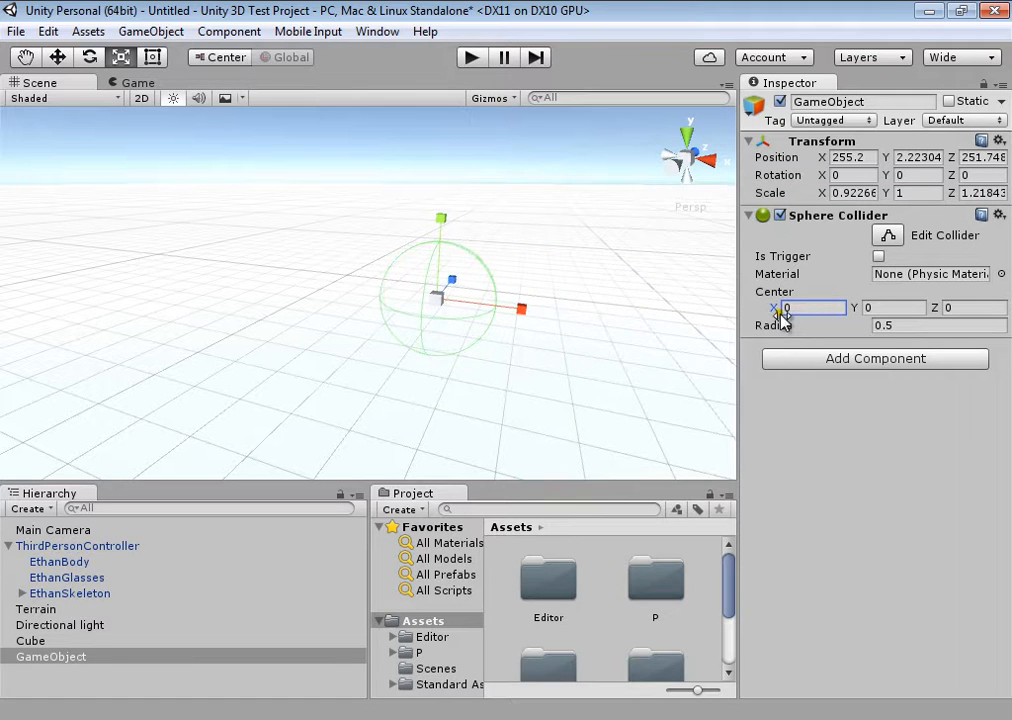
pyautogui.moveTo(640, 330); pyautogui.dragTo(730, 318, button='right')
pyautogui.moveTo(860, 308); pyautogui.dragTo(838, 308, button='right')
# Step: Edit the Sphere Collider with its handles in the Scene view, resizing its radius to about 0.71
pyautogui.click(888, 235)
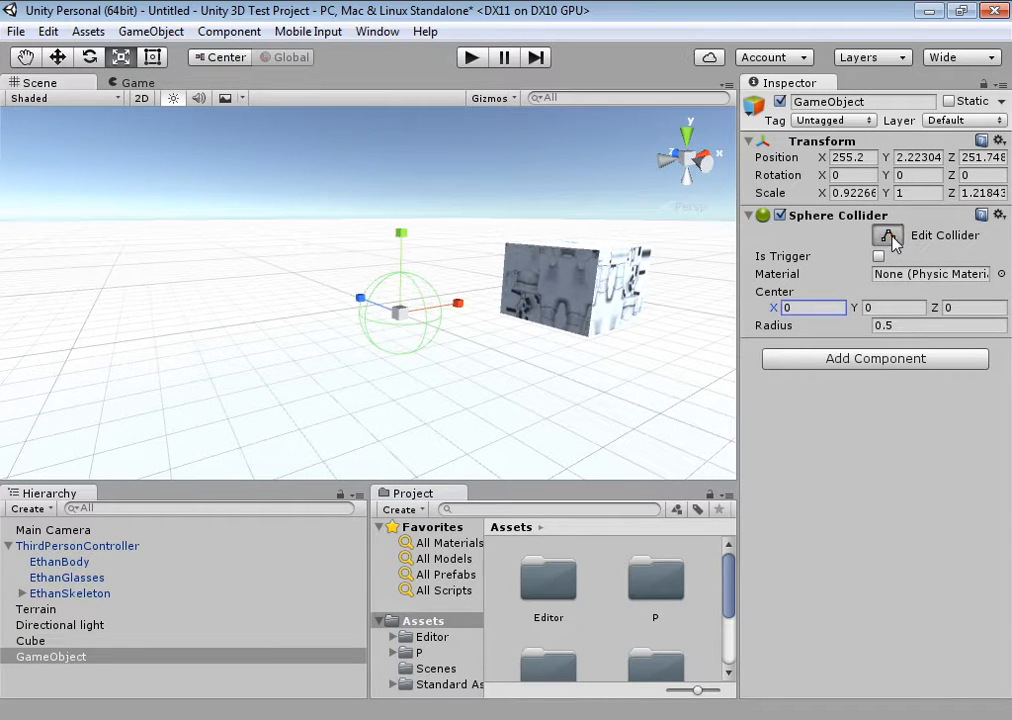
pyautogui.moveTo(404, 281); pyautogui.dragTo(410, 252)
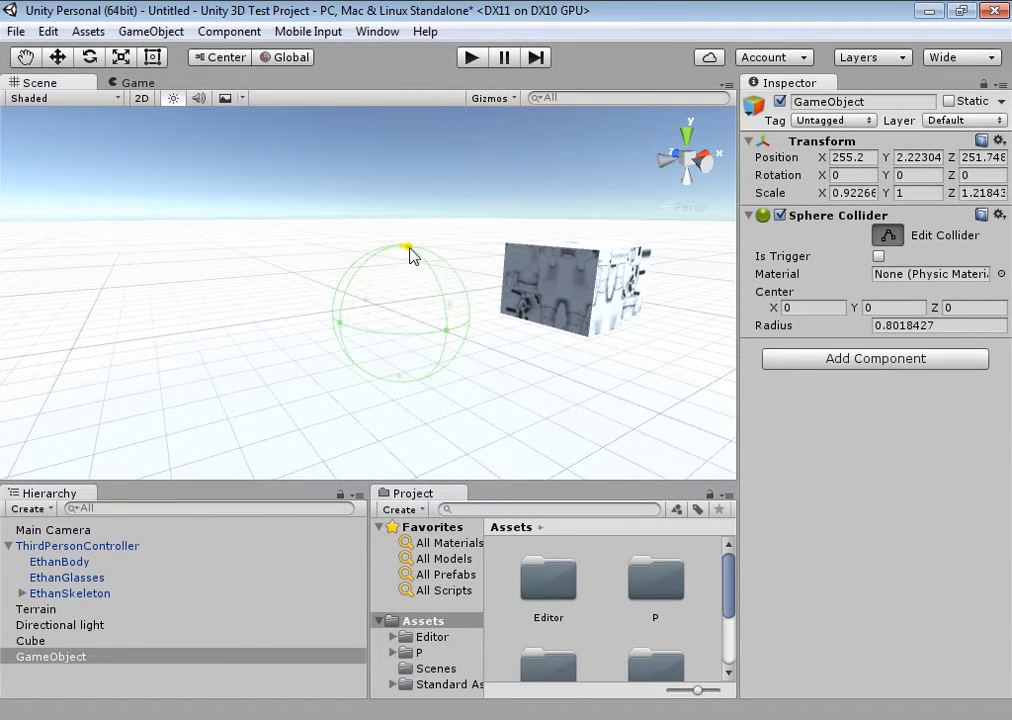
pyautogui.moveTo(444, 330)
pyautogui.mouseDown()
pyautogui.moveTo(468, 347)
pyautogui.moveTo(427, 329)
pyautogui.mouseUp()
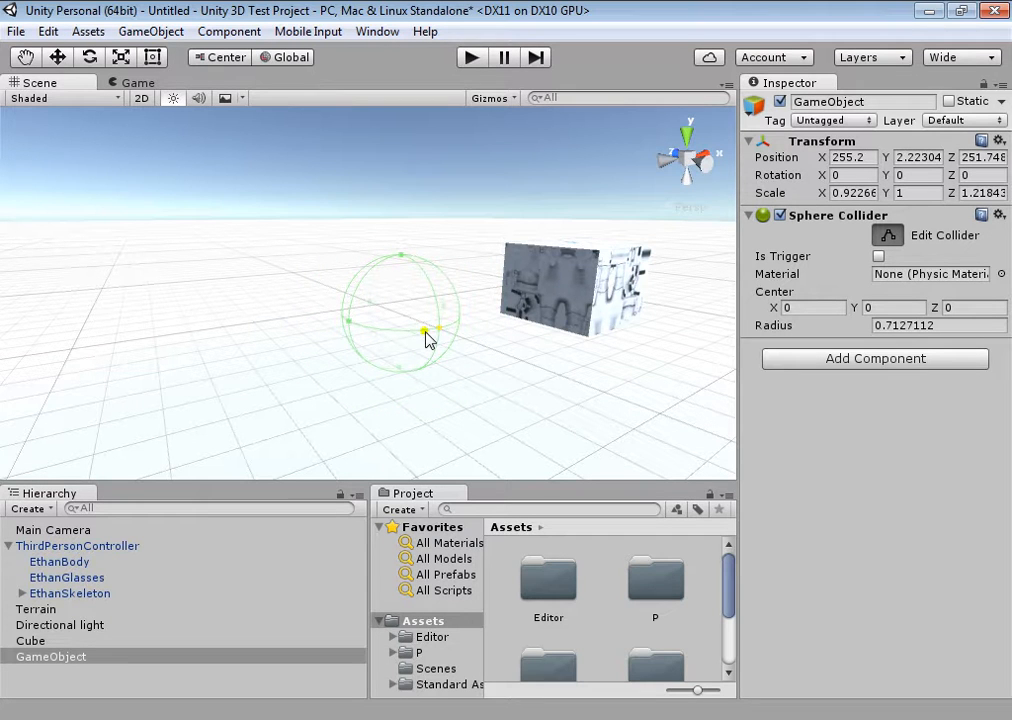
# Step: Scale the GameObject along Y to about 0.47 and set its Sphere Collider radius to 0.5, keeping the GameObject selected
pyautogui.click(120, 57)
pyautogui.moveTo(396, 228); pyautogui.dragTo(412, 262)
pyautogui.click(876, 327)
pyautogui.doubleClick(883, 328)
pyautogui.write('0,5')
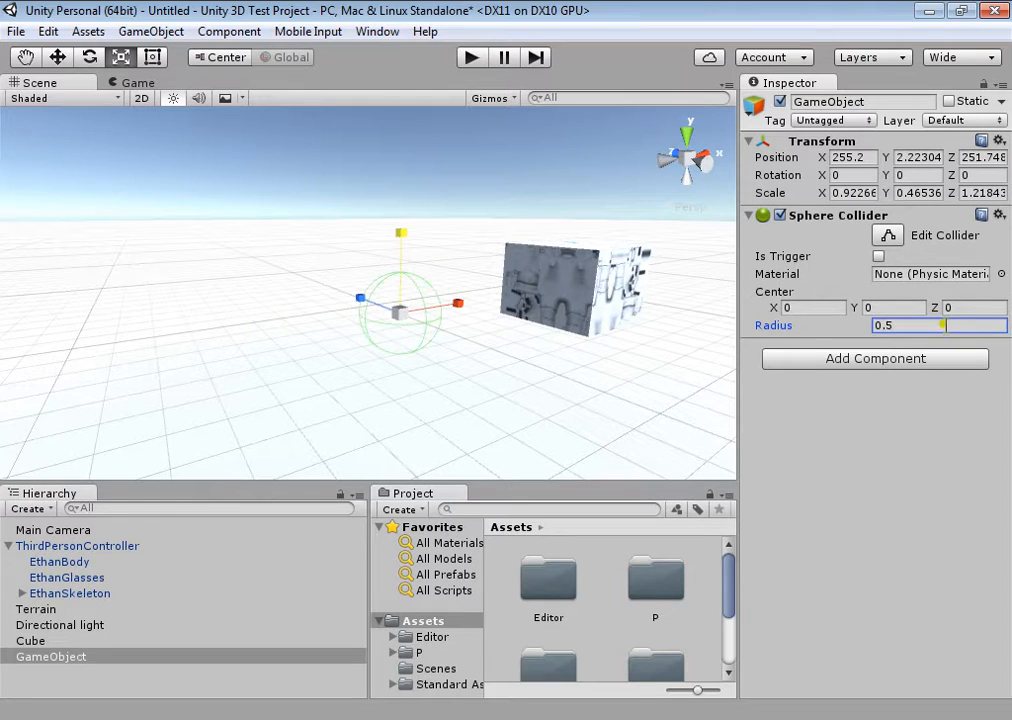
pyautogui.click(482, 345)
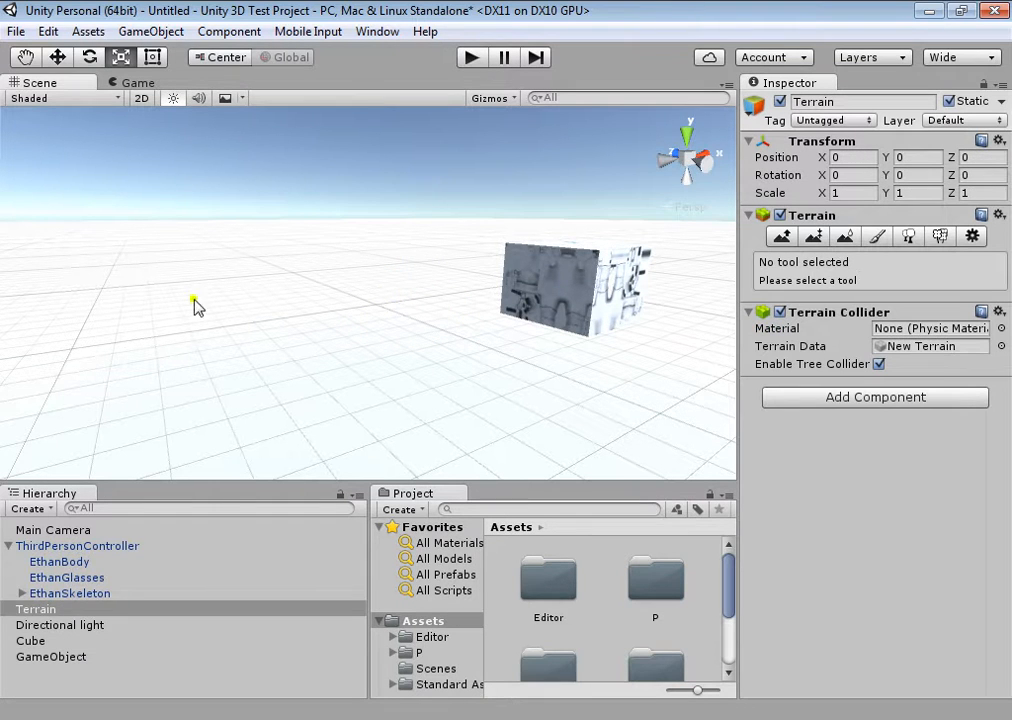
pyautogui.click(52, 657)
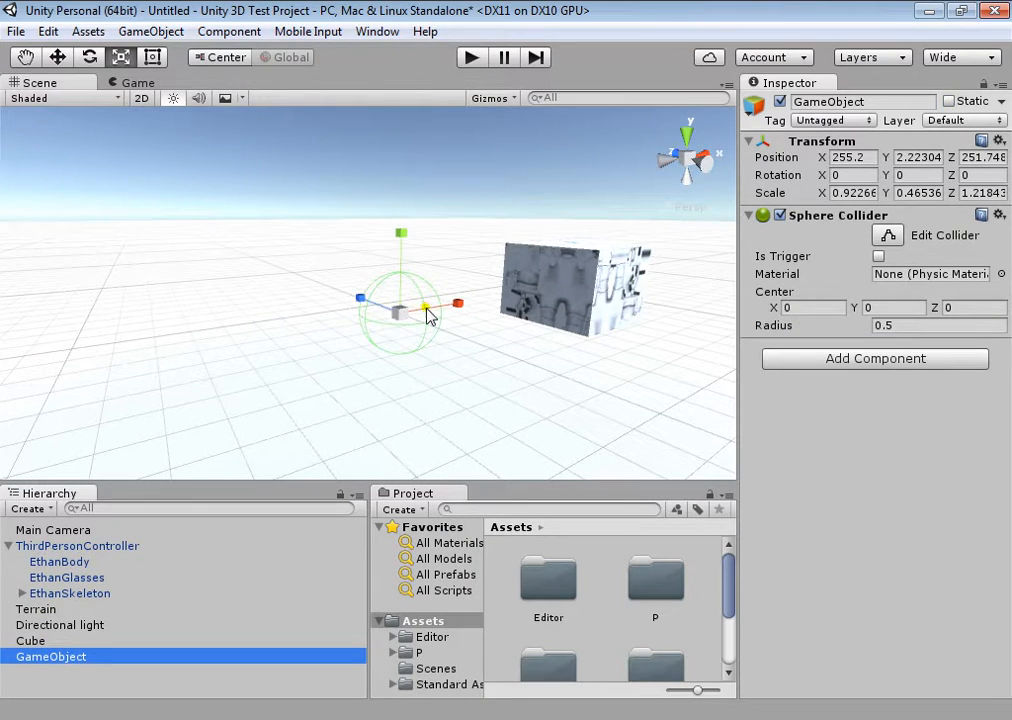
# Step: Select the ThirdPersonController character and frame it closely in the Scene view to examine its Capsule Collider
pyautogui.moveTo(289, 326); pyautogui.dragTo(710, 320, button='right')
pyautogui.press('w')
pyautogui.click(466, 316)
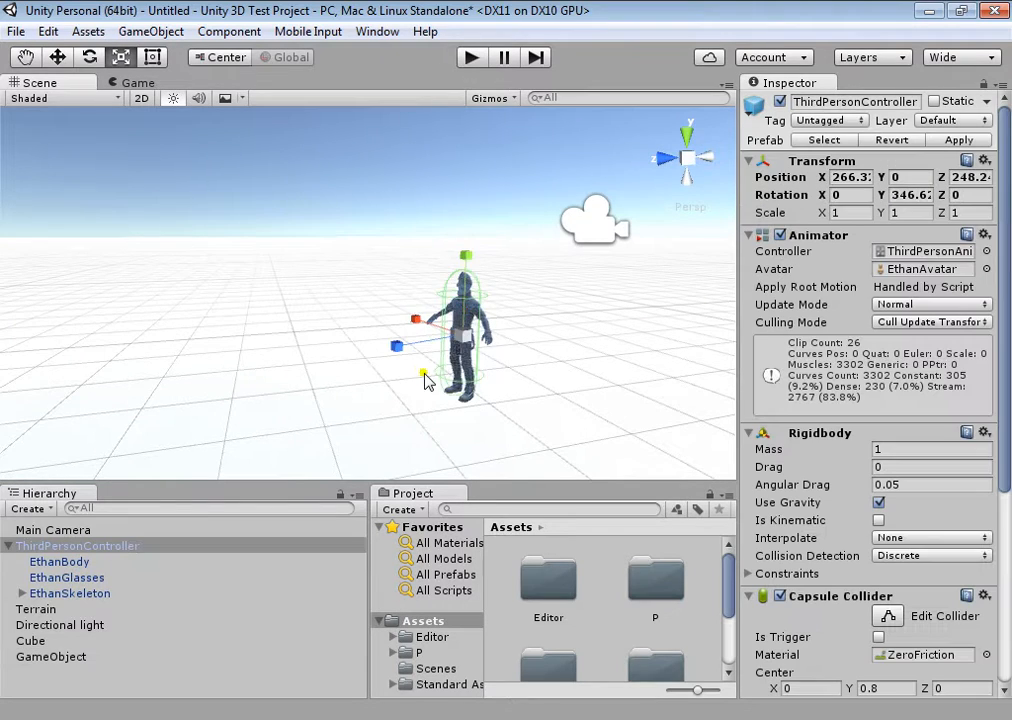
pyautogui.press('f')
pyautogui.keyDown('alt'); pyautogui.moveTo(424, 380); pyautogui.dragTo(424, 335); pyautogui.keyUp('alt')
pyautogui.press('s')
pyautogui.moveTo(424, 335); pyautogui.dragTo(472, 294, button='right')
pyautogui.press('w')
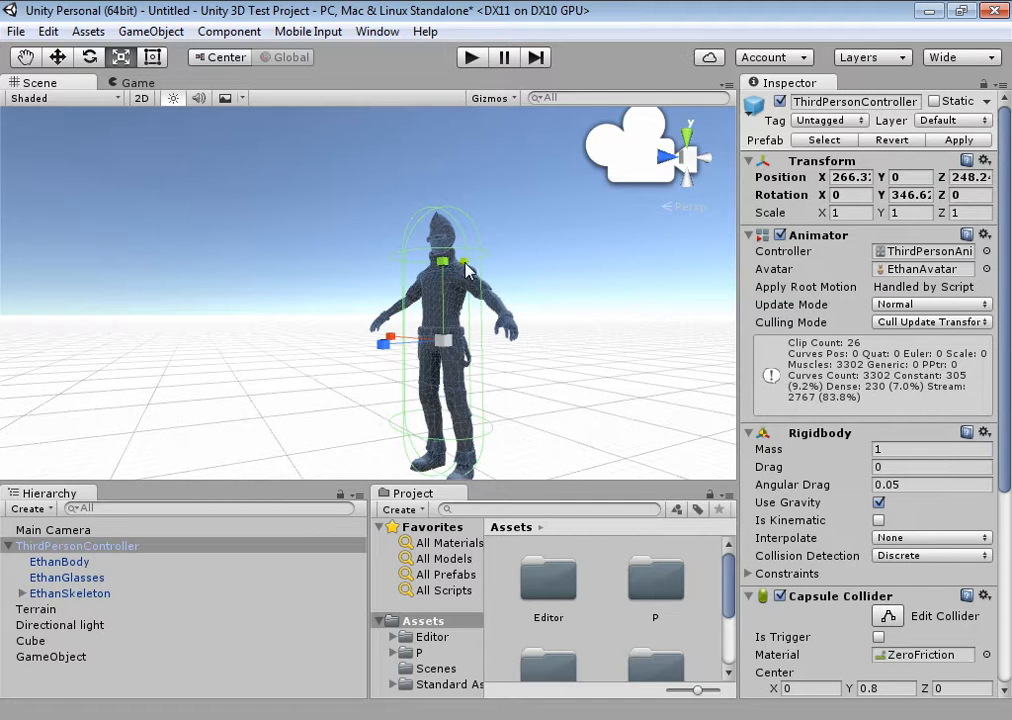
pyautogui.press('w')
pyautogui.moveTo(470, 318); pyautogui.dragTo(501, 289, button='right')
pyautogui.press('s')
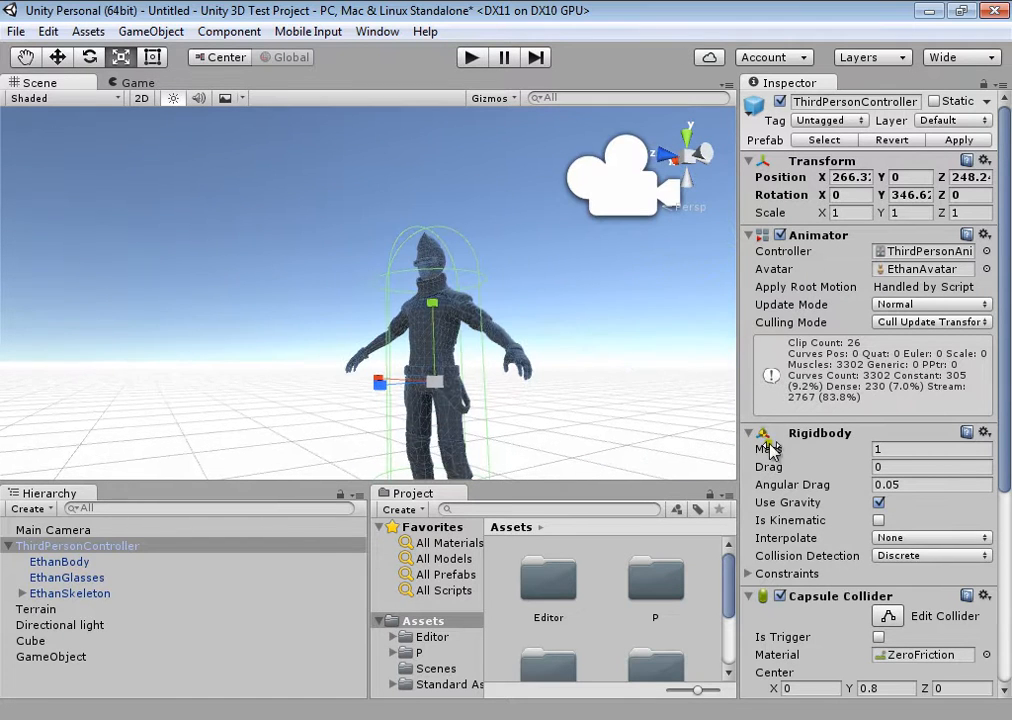
# Step: Try the Capsule Collider's Direction as X-Axis and Z-Axis on the ThirdPersonController, restoring it to Y-Axis
pyautogui.moveTo(1004, 322); pyautogui.dragTo(1004, 460)
pyautogui.moveTo(490, 327); pyautogui.dragTo(470, 426, button='right')
pyautogui.click(895, 512)
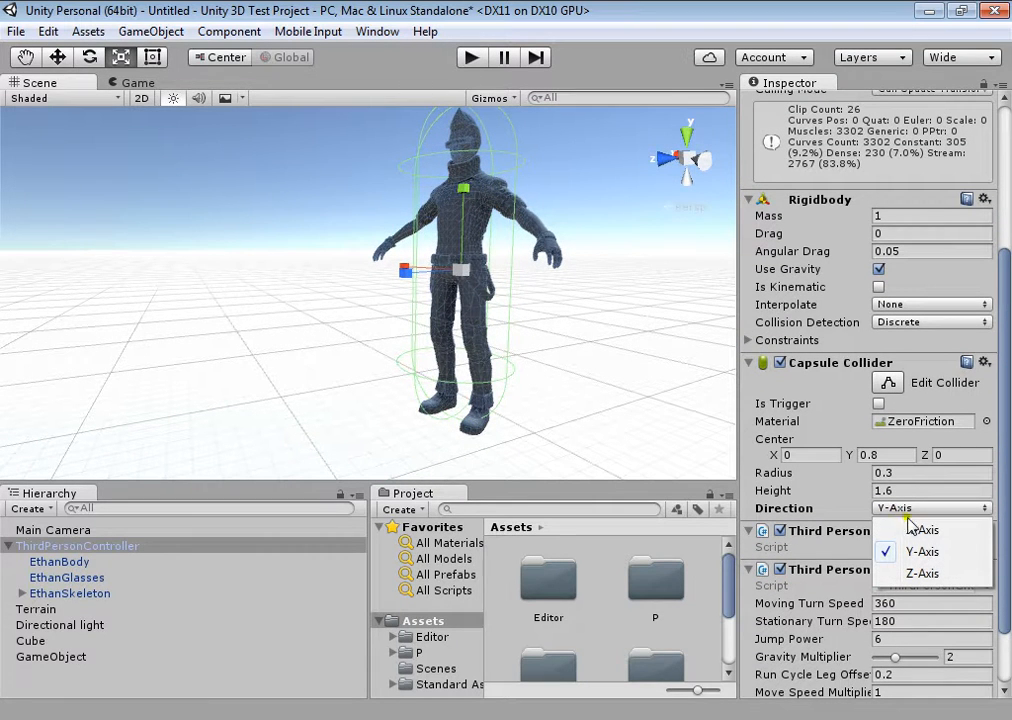
pyautogui.click(915, 531)
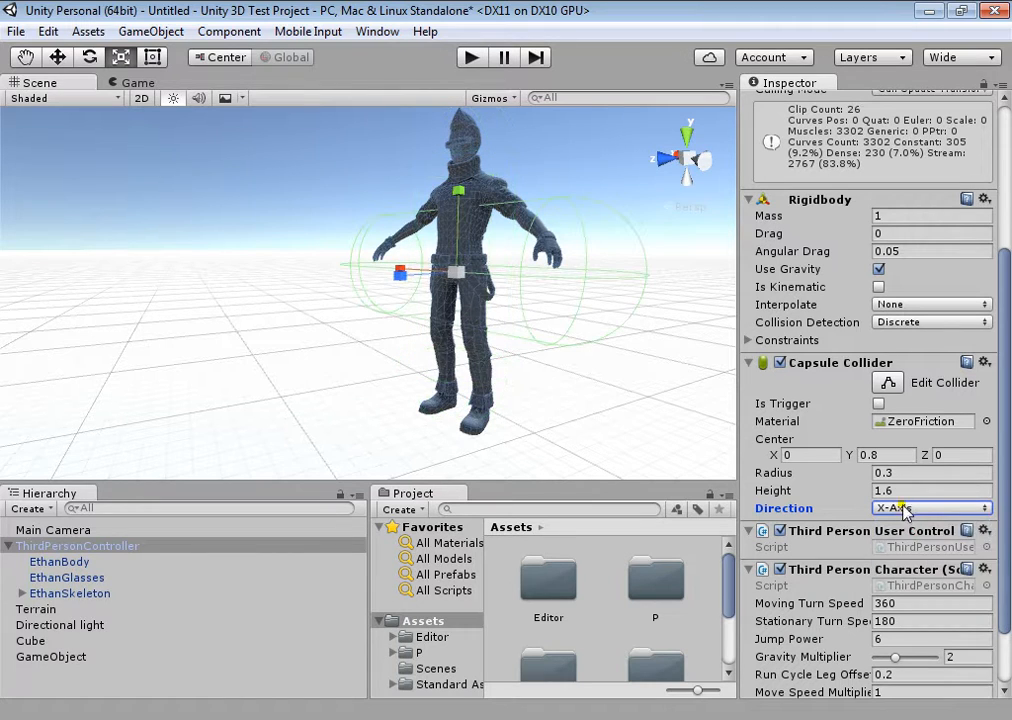
pyautogui.click(906, 510)
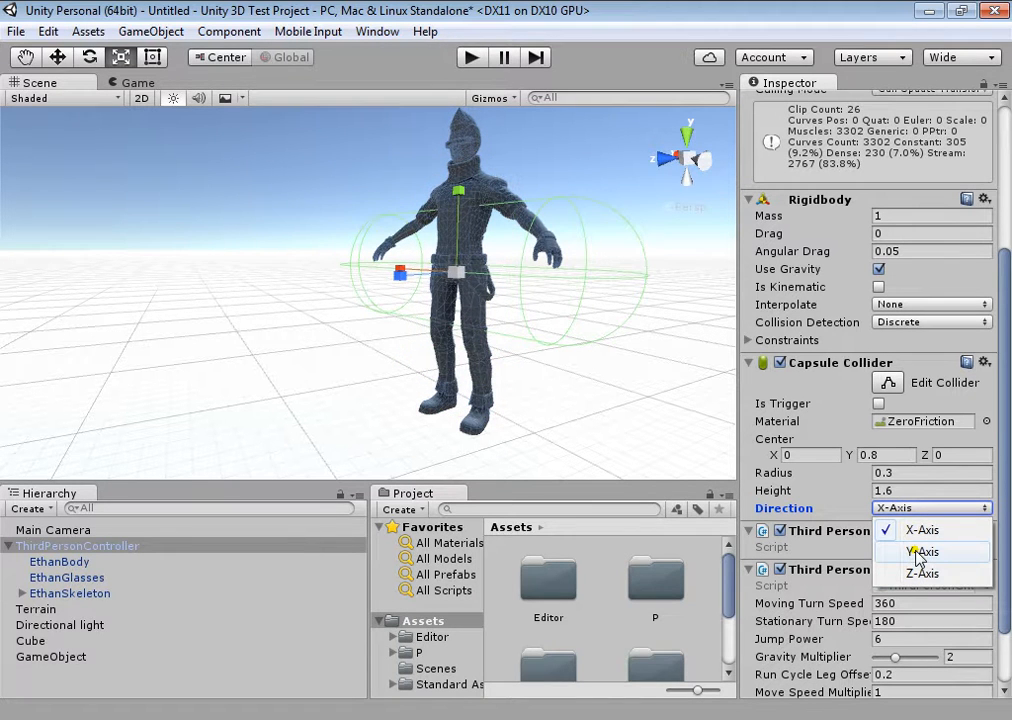
pyautogui.click(916, 553)
pyautogui.click(915, 509)
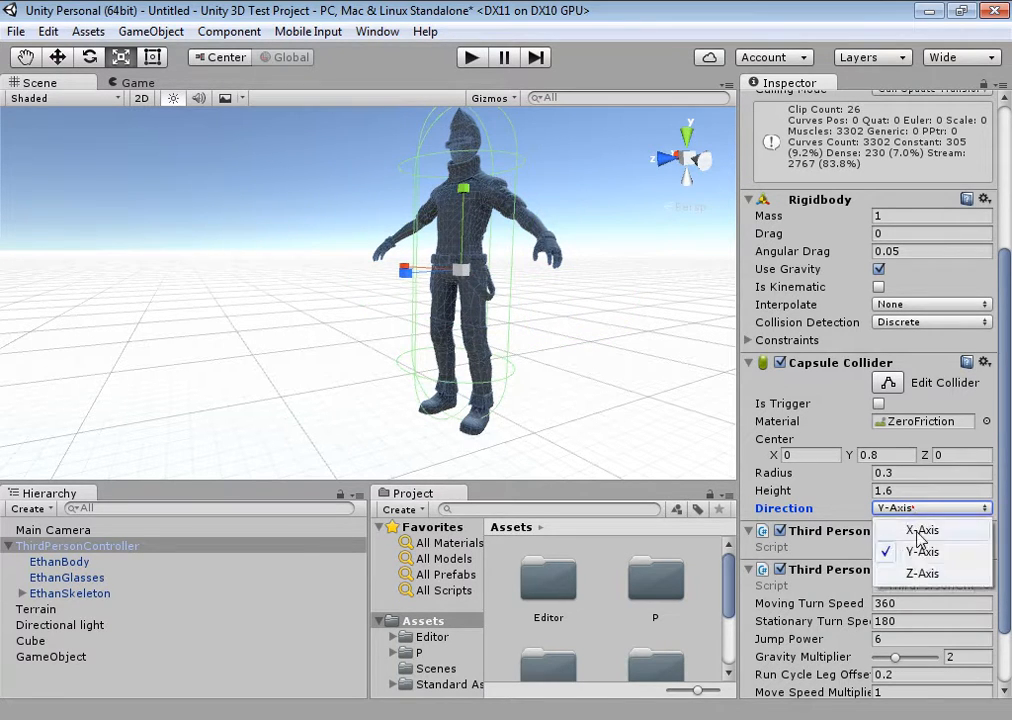
pyautogui.click(916, 578)
pyautogui.keyDown('alt'); pyautogui.moveTo(533, 377); pyautogui.dragTo(689, 355); pyautogui.keyUp('alt')
pyautogui.click(900, 510)
pyautogui.click(916, 548)
# Step: Try a Capsule Collider Height of about 1.88 on the character and return the value to 1.6
pyautogui.moveTo(831, 486)
pyautogui.mouseDown()
pyautogui.moveTo(873, 488)
pyautogui.moveTo(18, 474)
pyautogui.moveTo(947, 477)
pyautogui.moveTo(804, 470)
pyautogui.moveTo(935, 479)
pyautogui.moveTo(863, 478)
pyautogui.moveTo(849, 488)
pyautogui.mouseUp()
pyautogui.click(889, 472)
pyautogui.click(880, 489)
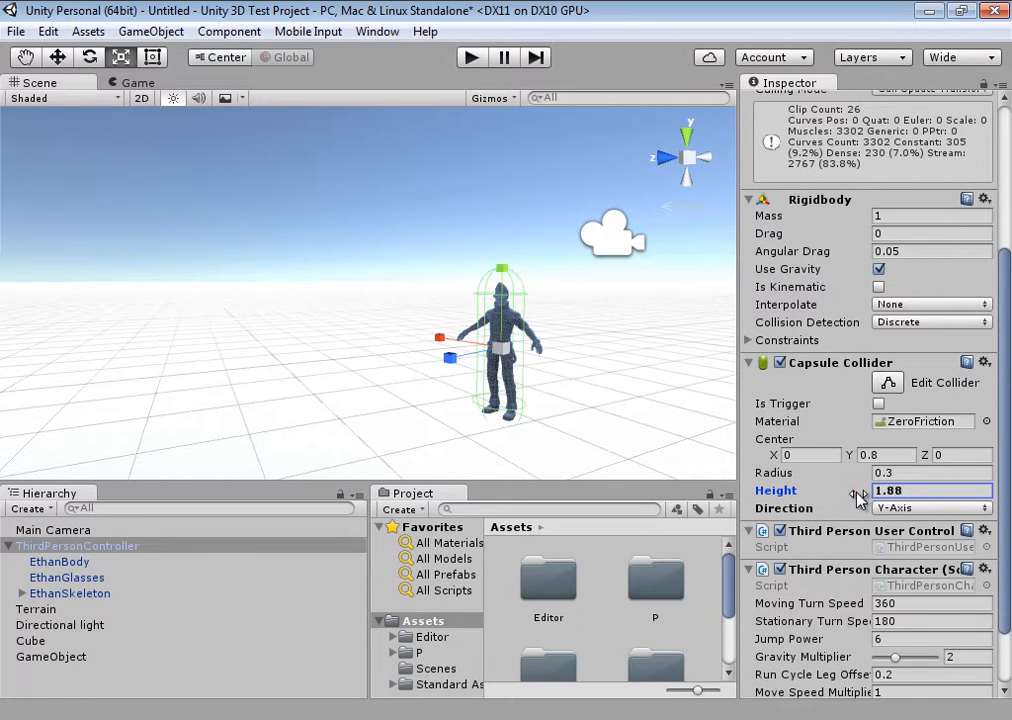
pyautogui.moveTo(860, 493); pyautogui.dragTo(850, 497)
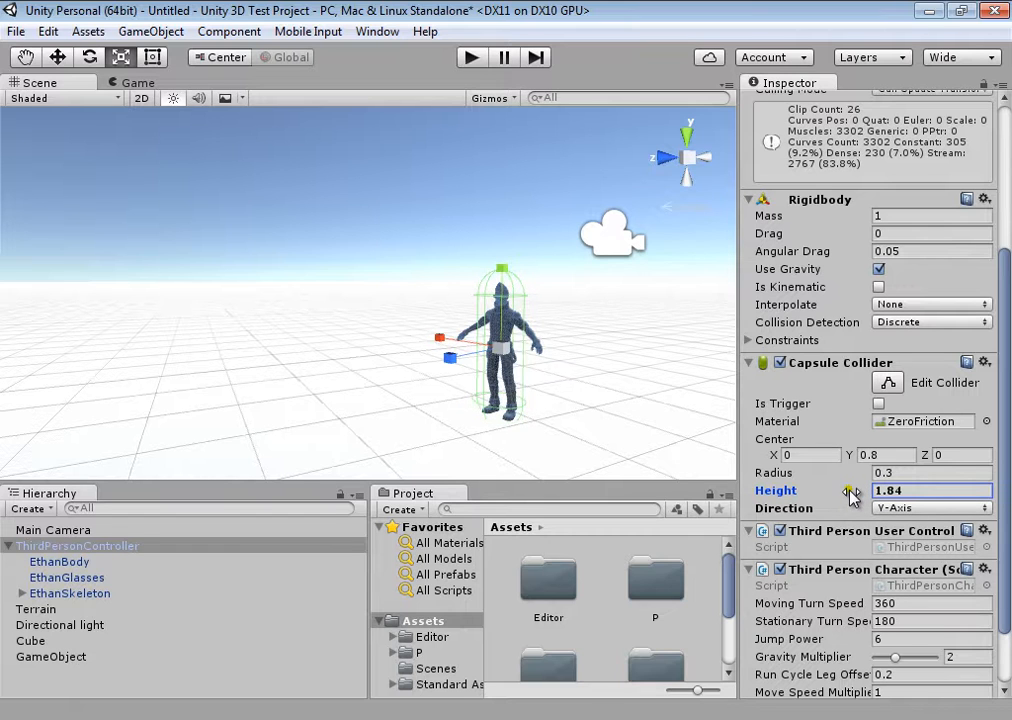
pyautogui.write('1.6')
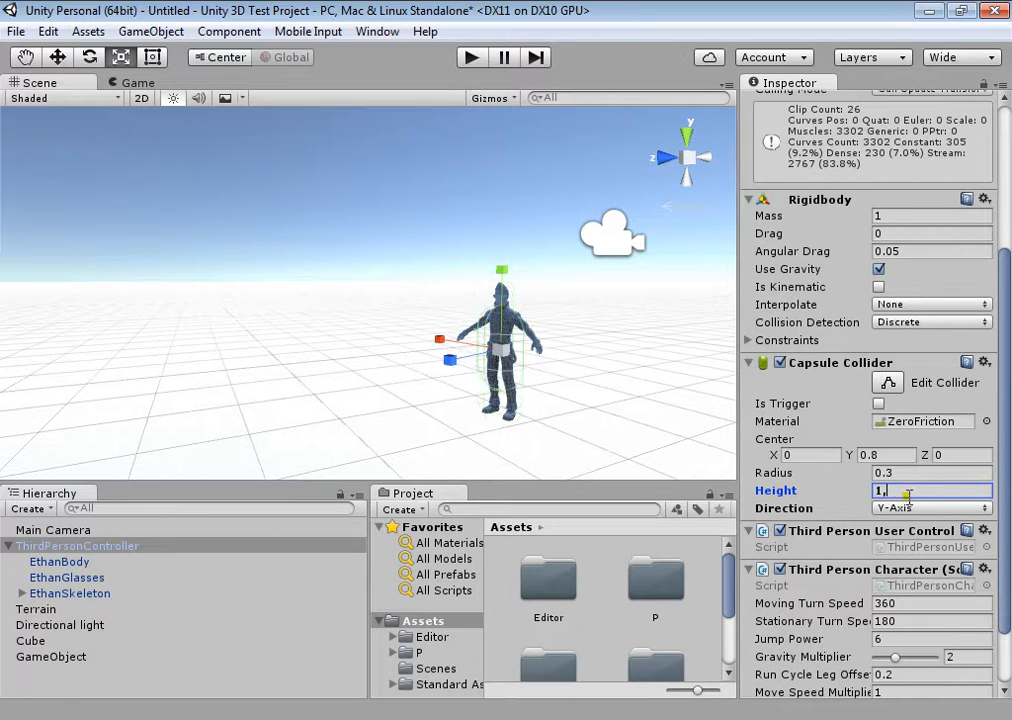
# Step: Run the game and walk the character up to the textured cube to test the Capsule Collider
pyautogui.click(137, 83)
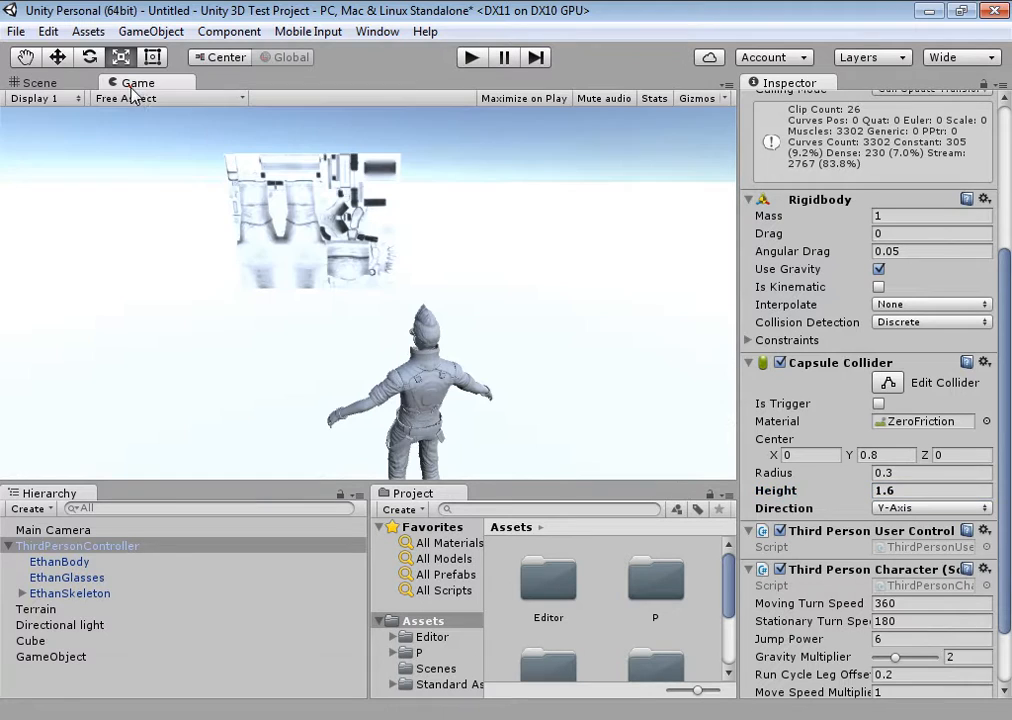
pyautogui.click(475, 58)
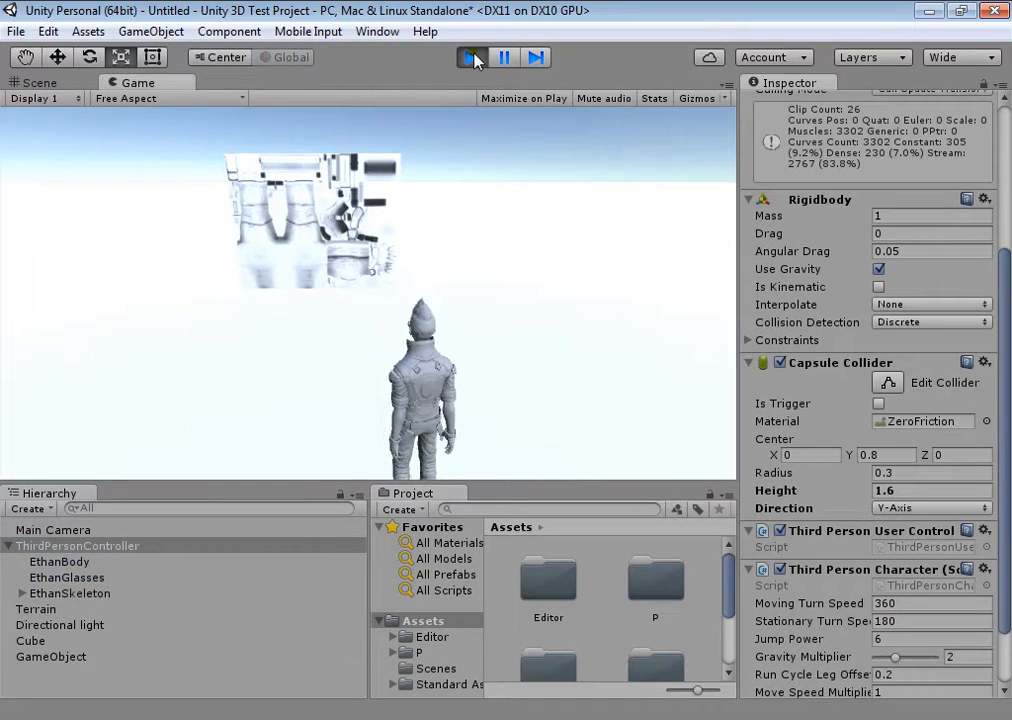
pyautogui.press('w')
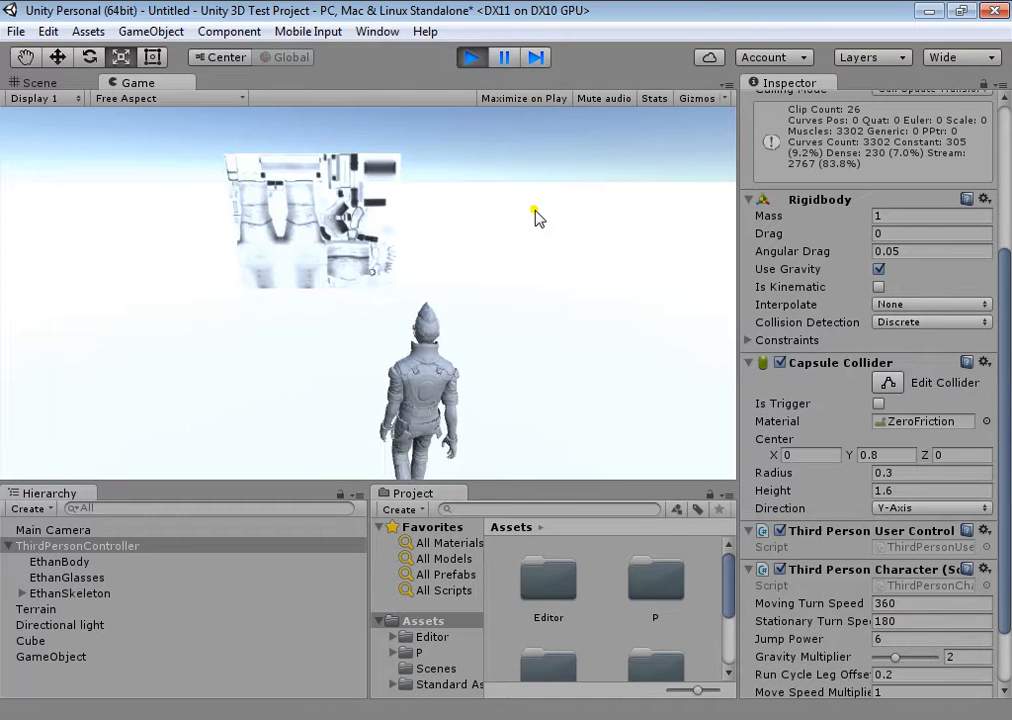
pyautogui.press('w')
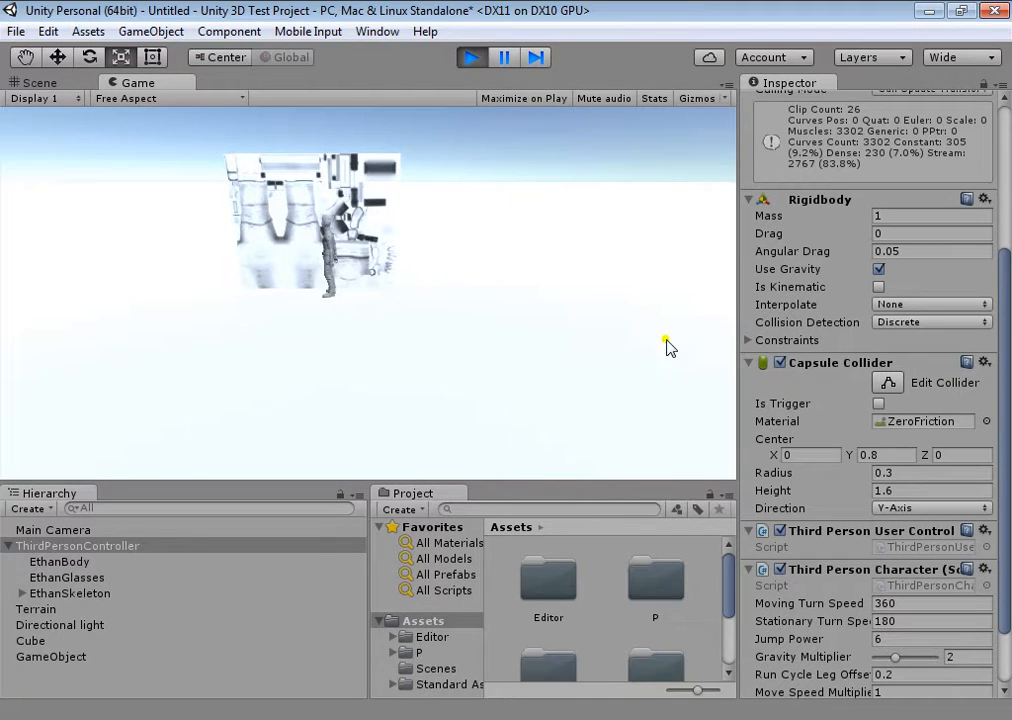
pyautogui.click(865, 491)
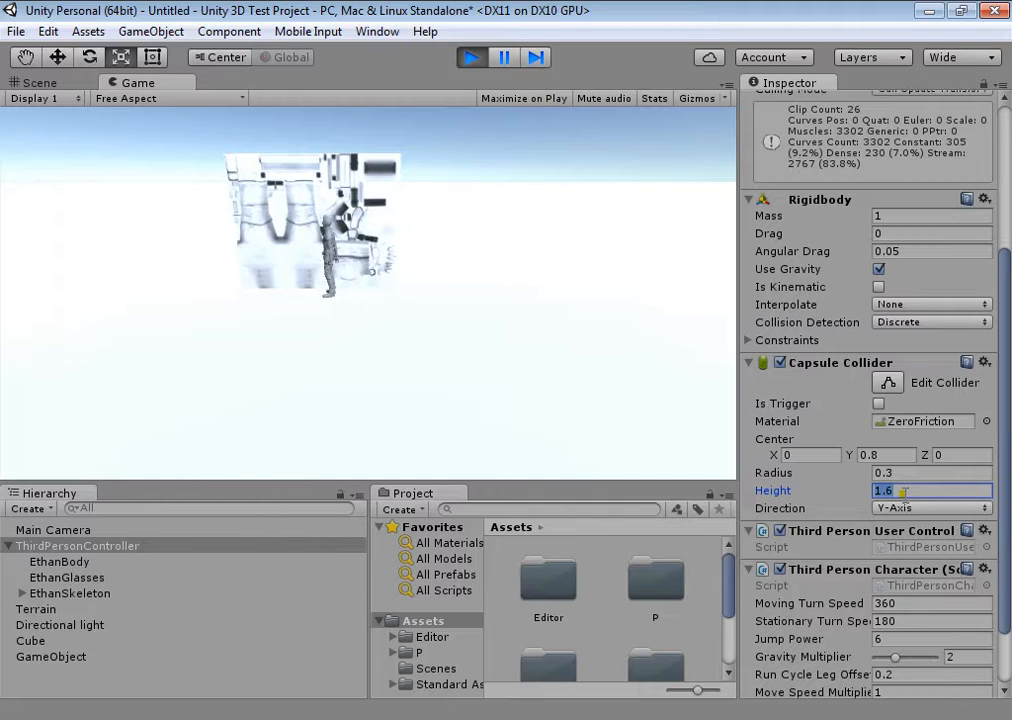
pyautogui.press('Return')
pyautogui.click(335, 305)
# Step: Examine the character's Capsule Collider beside the cube in the Scene view during play, and stop the game
pyautogui.click(66, 84)
pyautogui.moveTo(428, 270); pyautogui.dragTo(219, 372, button='right')
pyautogui.press('w')
pyautogui.moveTo(308, 368); pyautogui.dragTo(312, 397, button='right')
pyautogui.scroll(-3, 306, 300)
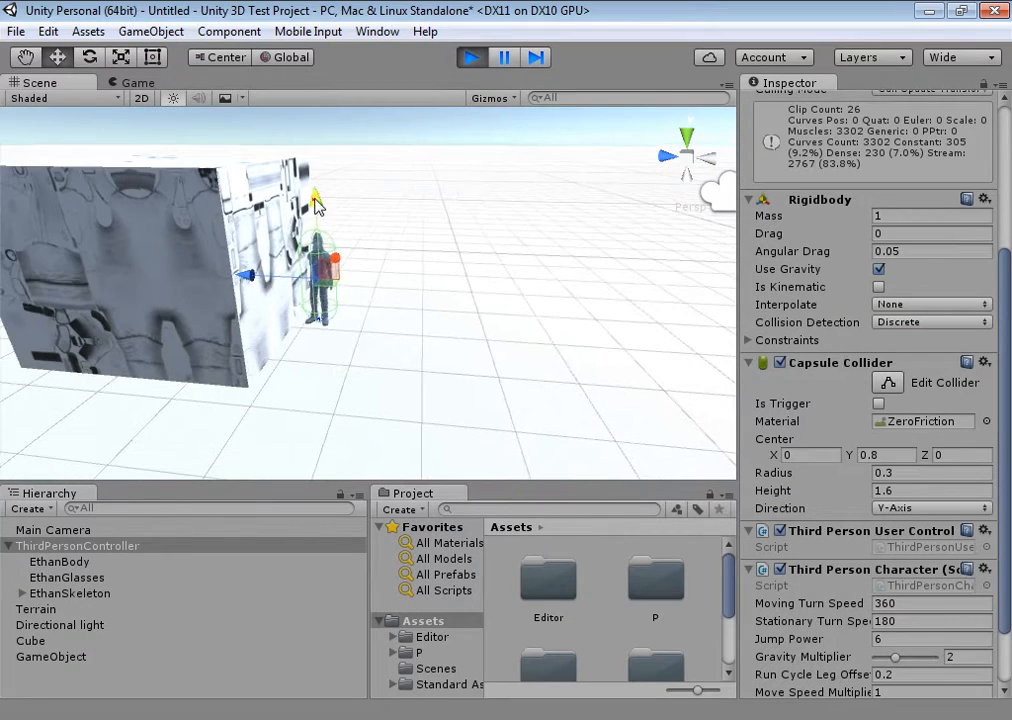
pyautogui.click(473, 60)
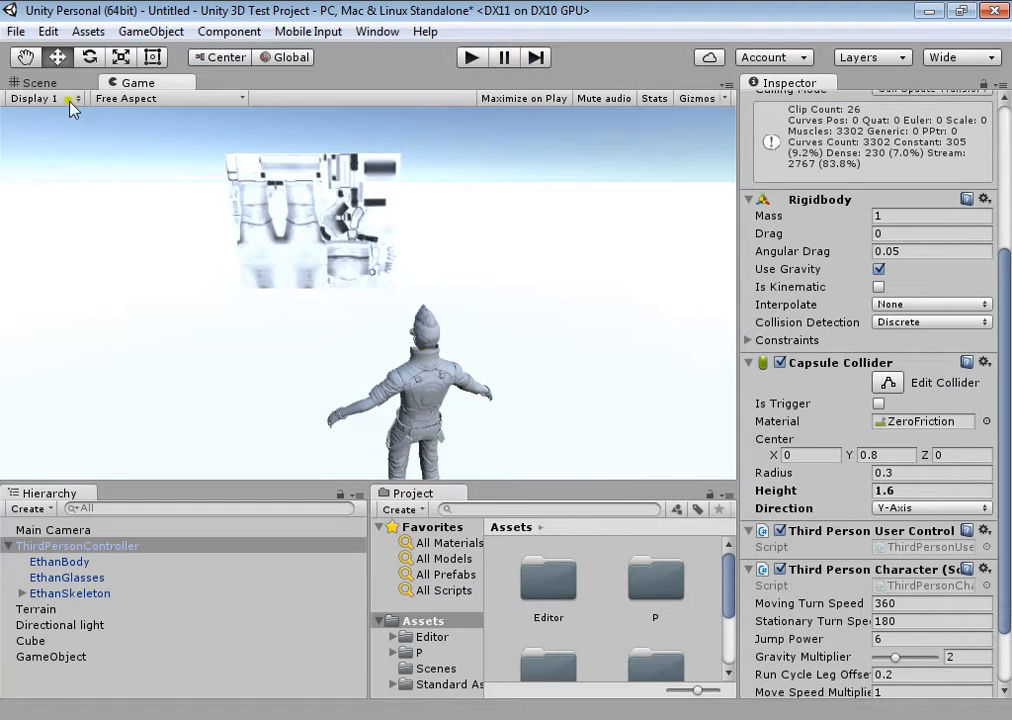
# Step: Move the character along Z to about 252.2, nearer the cube, and set its Capsule Collider Height to 2
pyautogui.click(40, 82)
pyautogui.moveTo(418, 250); pyautogui.dragTo(211, 249)
pyautogui.moveTo(853, 497)
pyautogui.mouseDown()
pyautogui.moveTo(878, 493)
pyautogui.moveTo(866, 490)
pyautogui.mouseUp()
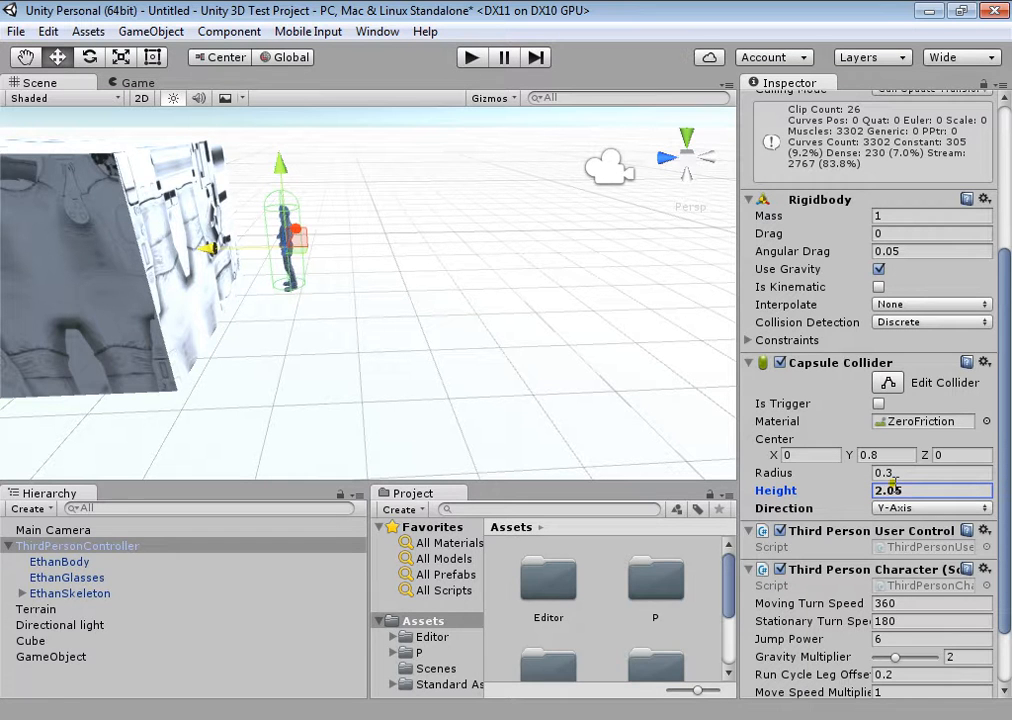
pyautogui.write('2')
pyautogui.click(384, 343)
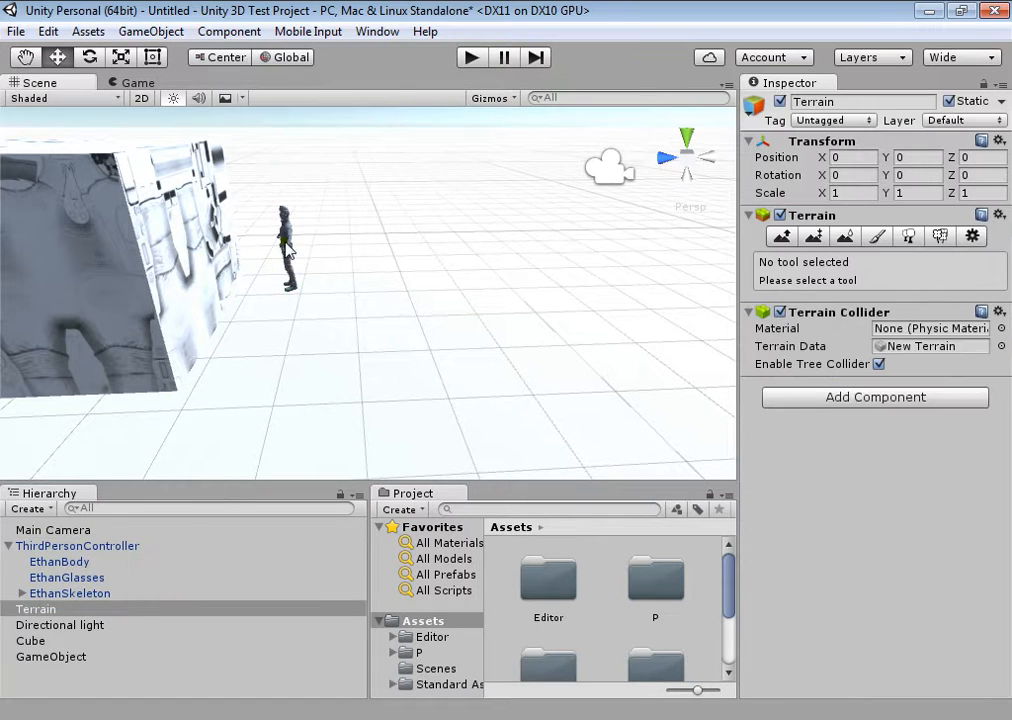
# Step: Run the game with the ThirdPersonController selected and walk it around near the cube to test the taller collider
pyautogui.click(294, 255)
pyautogui.click(138, 83)
pyautogui.click(471, 57)
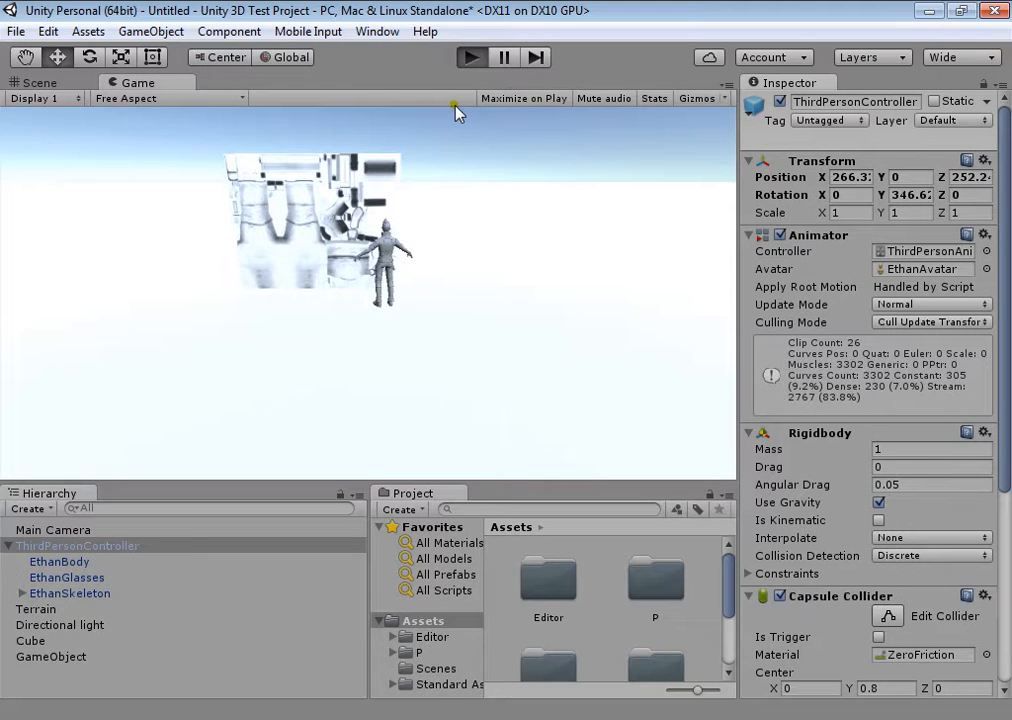
pyautogui.press('Left')
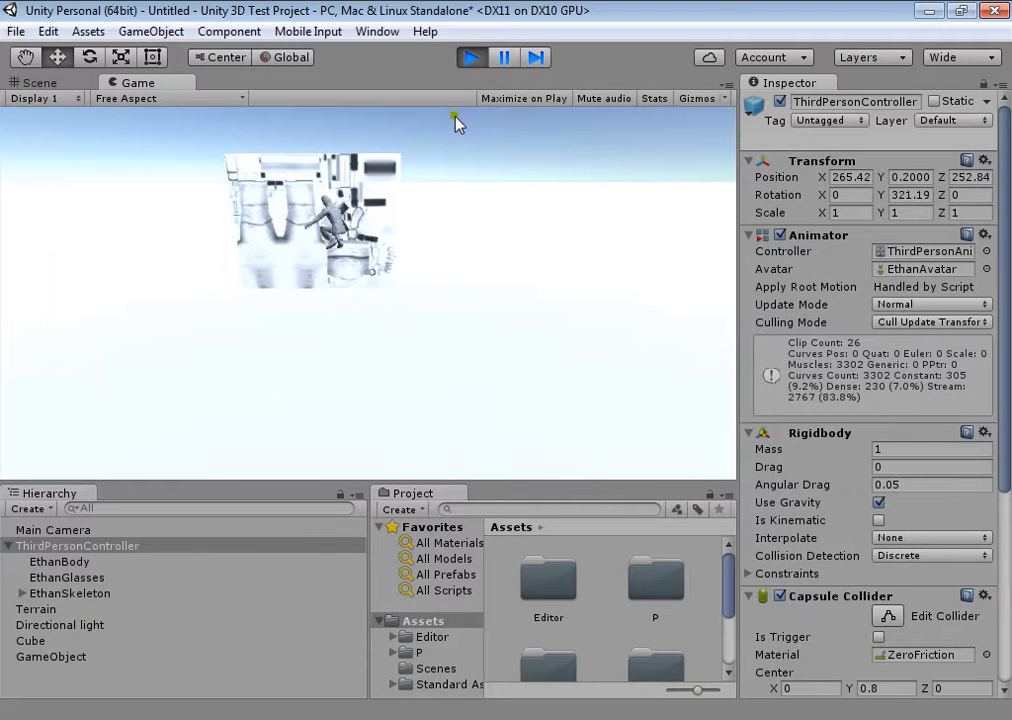
pyautogui.press('Down')
pyautogui.press('Left')
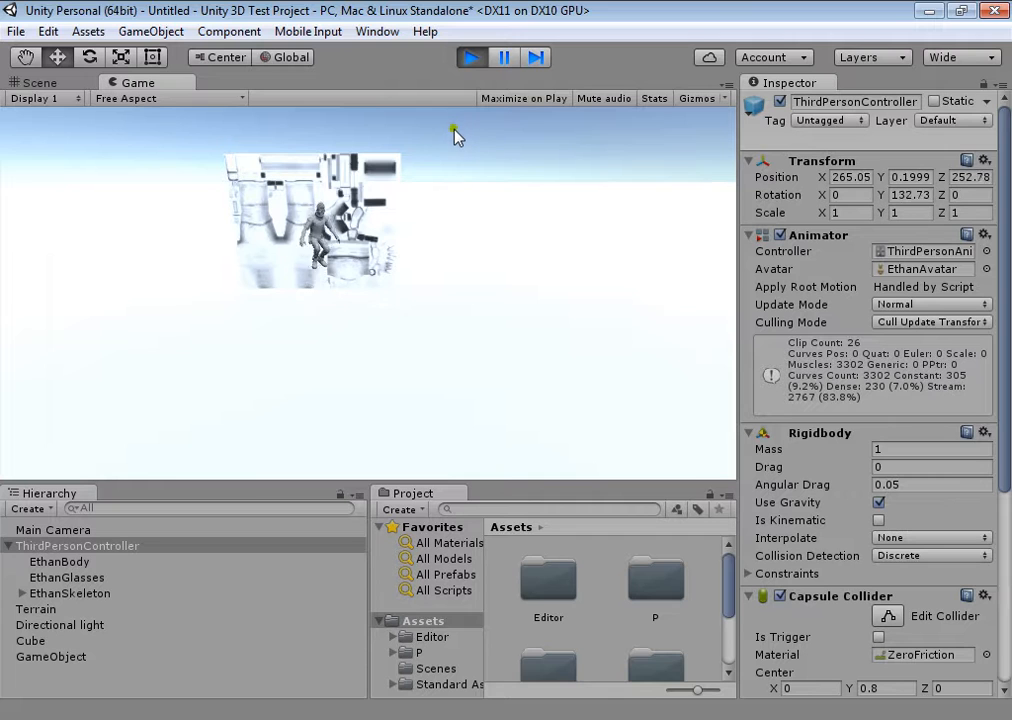
pyautogui.press('Right')
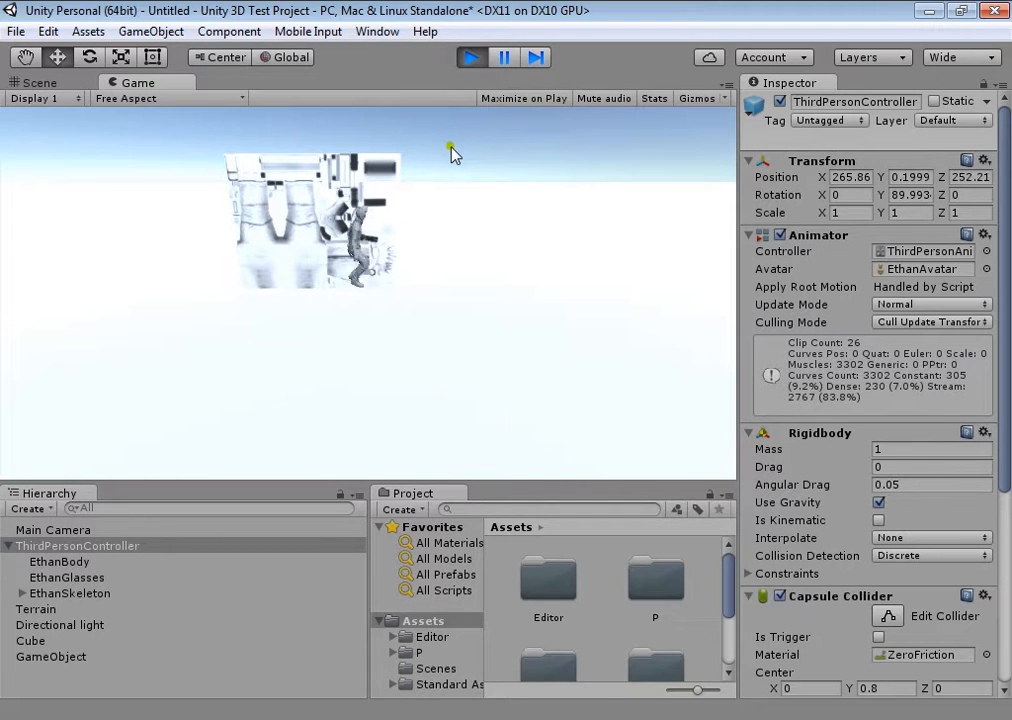
pyautogui.press('Left')
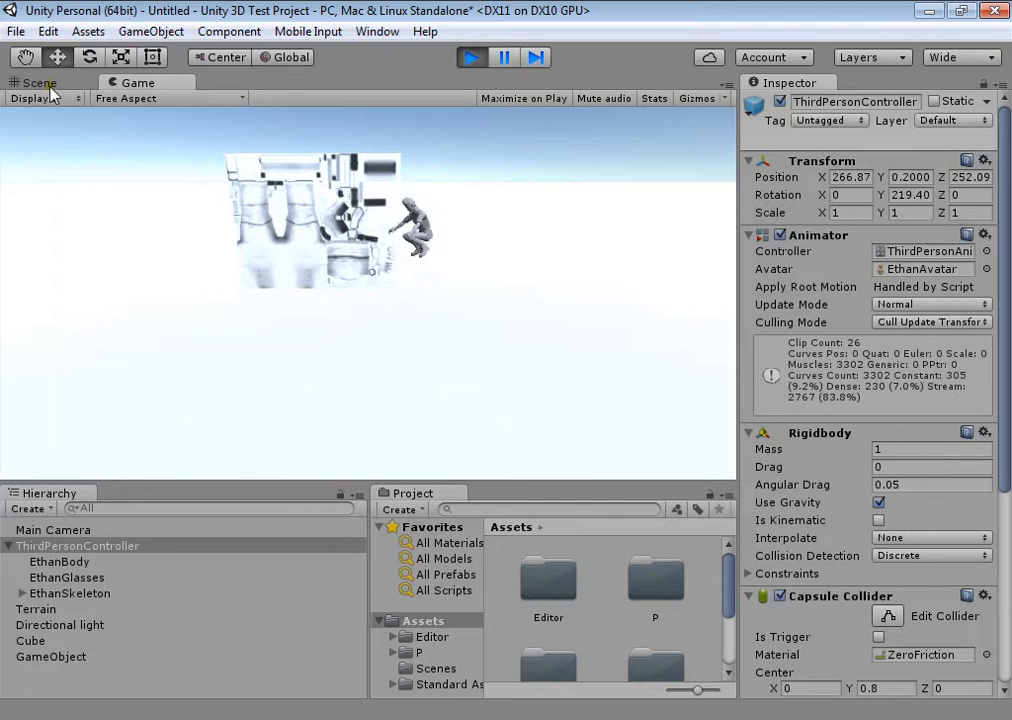
# Step: Stop the game and set the character's Capsule Collider Height to 1.6
pyautogui.click(40, 82)
pyautogui.moveTo(1003, 387); pyautogui.dragTo(988, 520)
pyautogui.click(895, 506)
pyautogui.write('1,6')
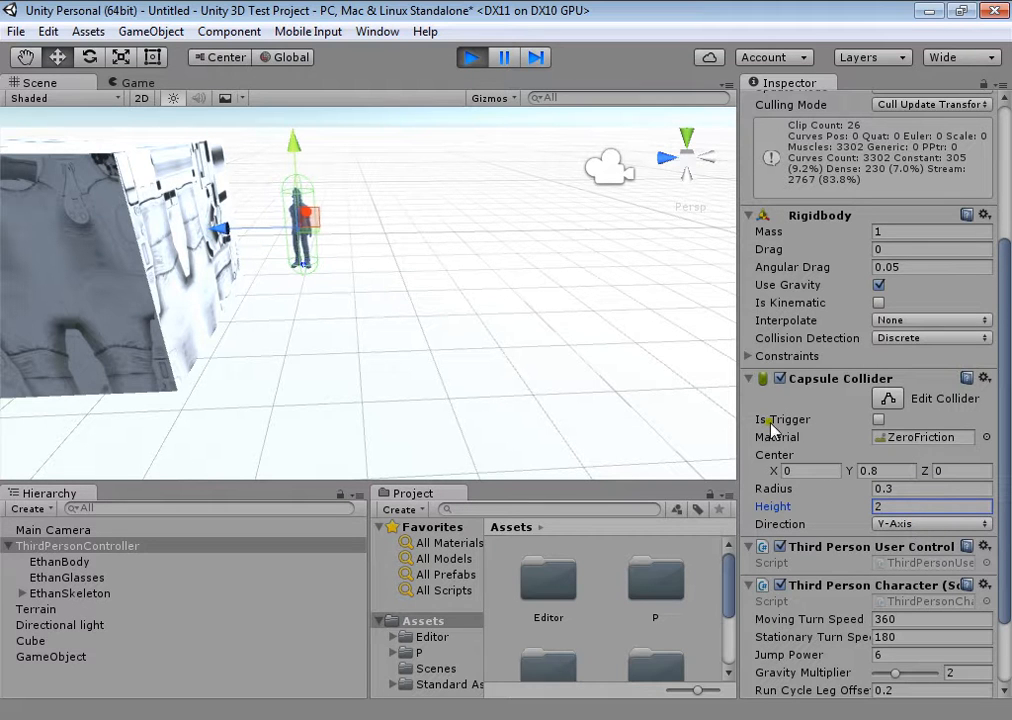
pyautogui.click(471, 57)
pyautogui.click(903, 506)
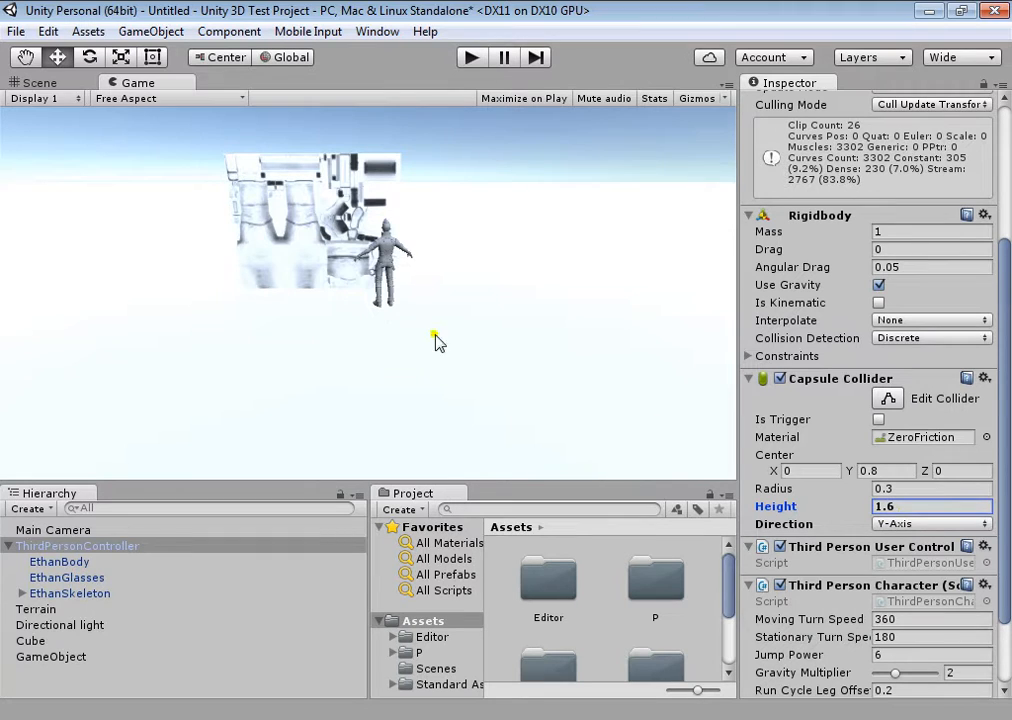
# Step: Remove the Sphere Collider component from the GameObject
pyautogui.click(47, 84)
pyautogui.moveTo(325, 270); pyautogui.dragTo(80, 318, button='right')
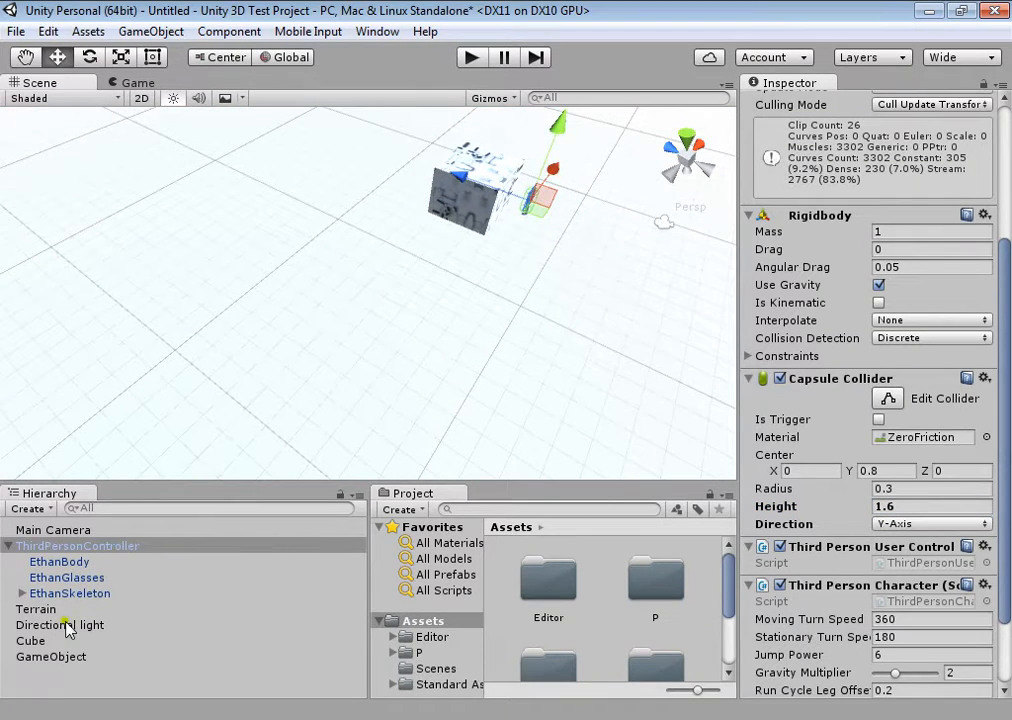
pyautogui.click(98, 650)
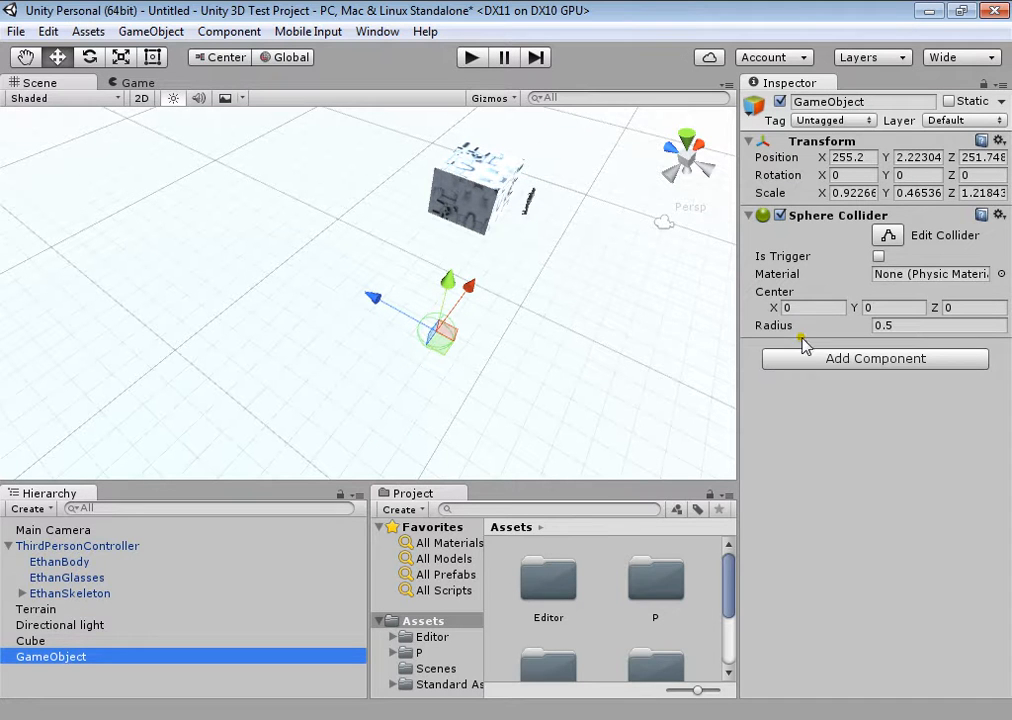
pyautogui.click(998, 216)
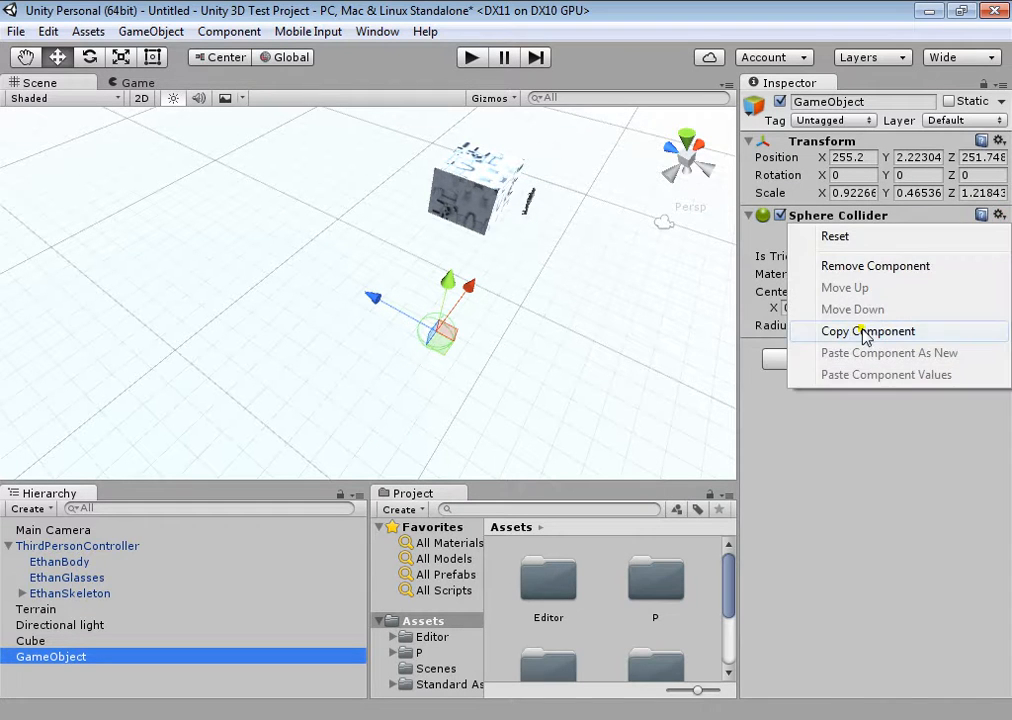
pyautogui.click(875, 266)
# Step: Select the ThirdPersonController and examine its hand and legs up close against the Capsule Collider outline
pyautogui.moveTo(312, 305); pyautogui.dragTo(561, 128, button='right')
pyautogui.press('w')
pyautogui.click(415, 290)
pyautogui.moveTo(412, 345); pyautogui.dragTo(434, 272, button='right')
pyautogui.press('w')
pyautogui.press('w')
pyautogui.press('w')
pyautogui.press('s')
pyautogui.press('w')
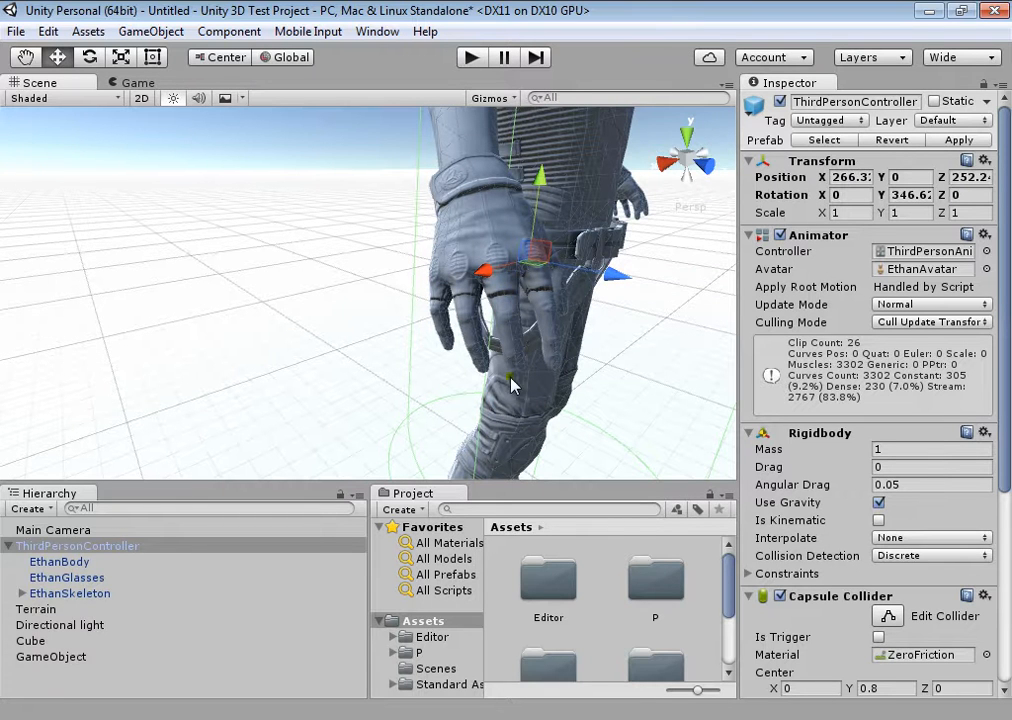
pyautogui.press('s')
# Step: Examine the Capsule Collider around the character's head, torso and arms from both sides in the Scene view
pyautogui.moveTo(460, 314); pyautogui.dragTo(965, 190, button='right')
pyautogui.press('w')
pyautogui.press('s')
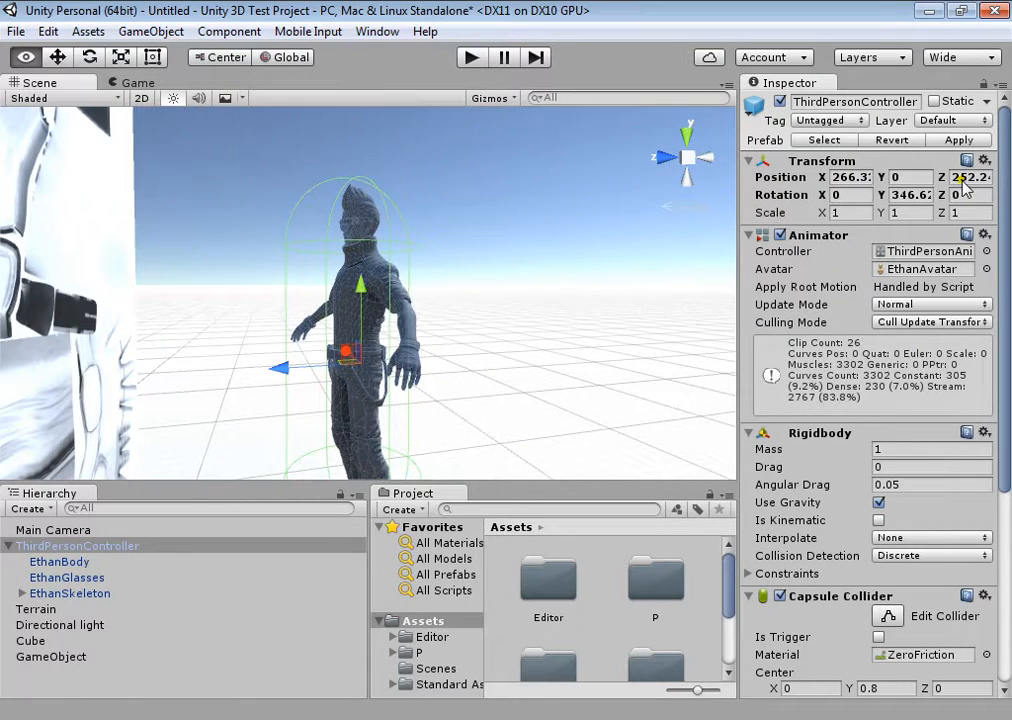
pyautogui.moveTo(378, 276); pyautogui.dragTo(405, 284, button='right')
pyautogui.press('w')
pyautogui.press('s')
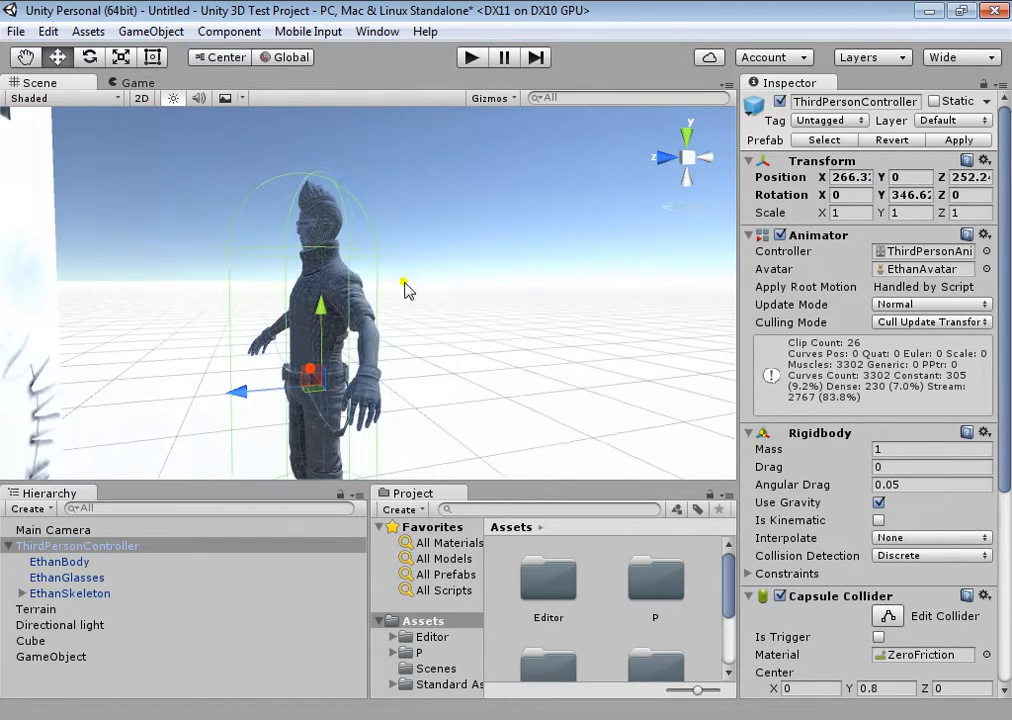
pyautogui.moveTo(340, 254); pyautogui.dragTo(157, 248, button='right')
pyautogui.press('w')
pyautogui.press('w')
pyautogui.press('s')
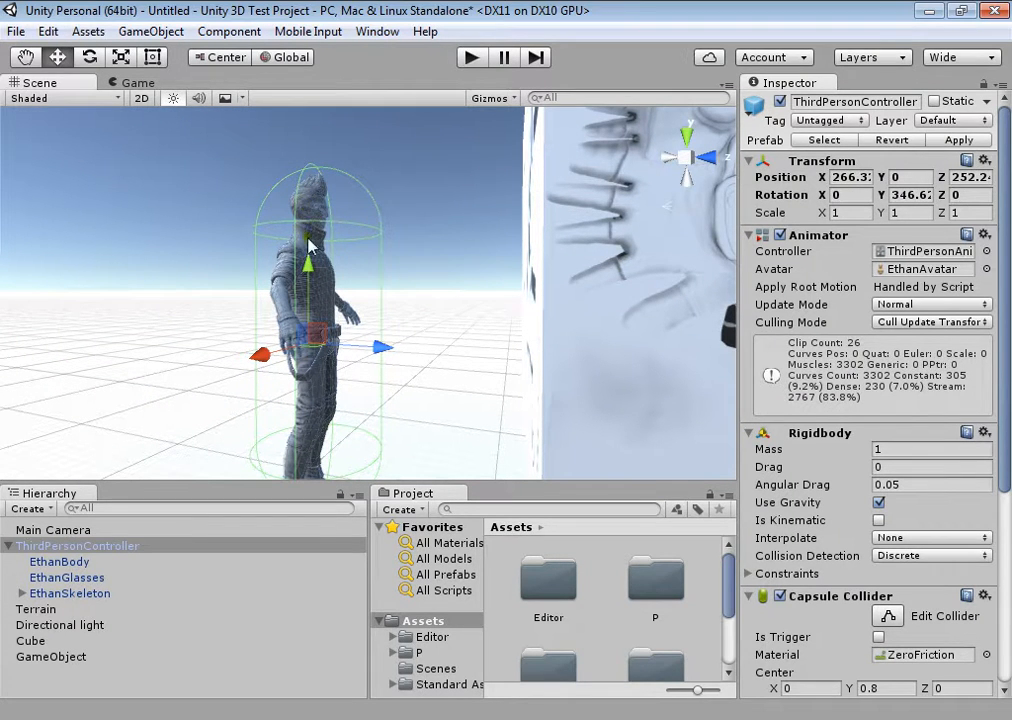
pyautogui.press('s')
pyautogui.moveTo(395, 248); pyautogui.dragTo(341, 306, button='right')
pyautogui.press('w')
pyautogui.press('s')
pyautogui.press('w')
pyautogui.press('s')
pyautogui.press('w')
pyautogui.press('w')
pyautogui.press('s')
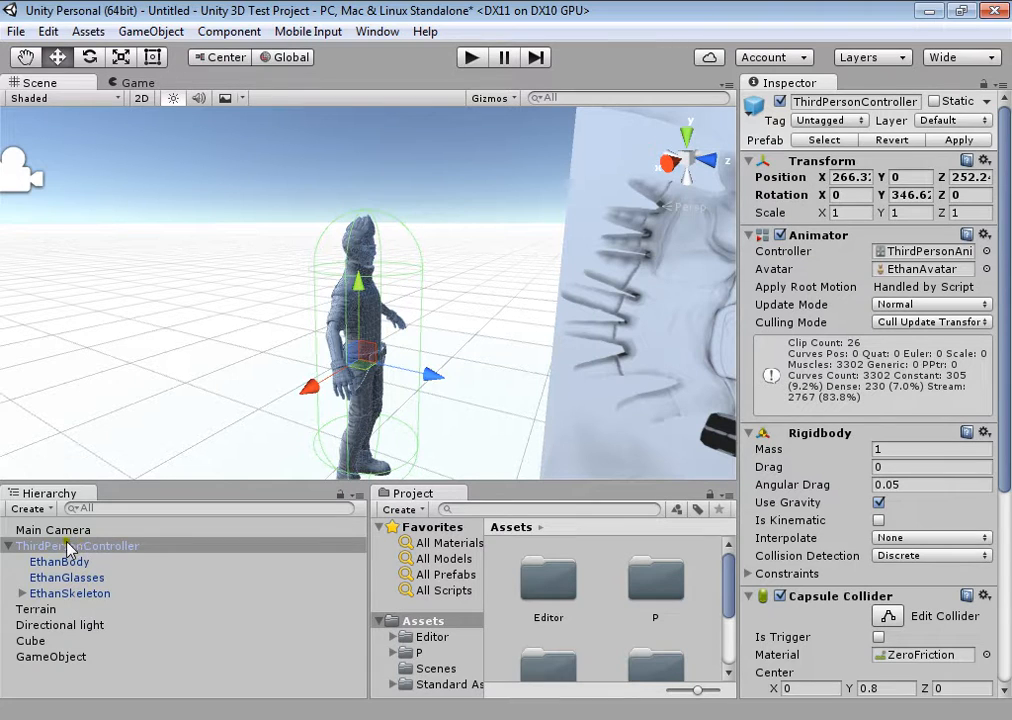
# Step: Inspect the components of the ThirdPersonController and its children EthanBody, EthanGlasses, EthanSkeleton and EthanHips
pyautogui.click(19, 548)
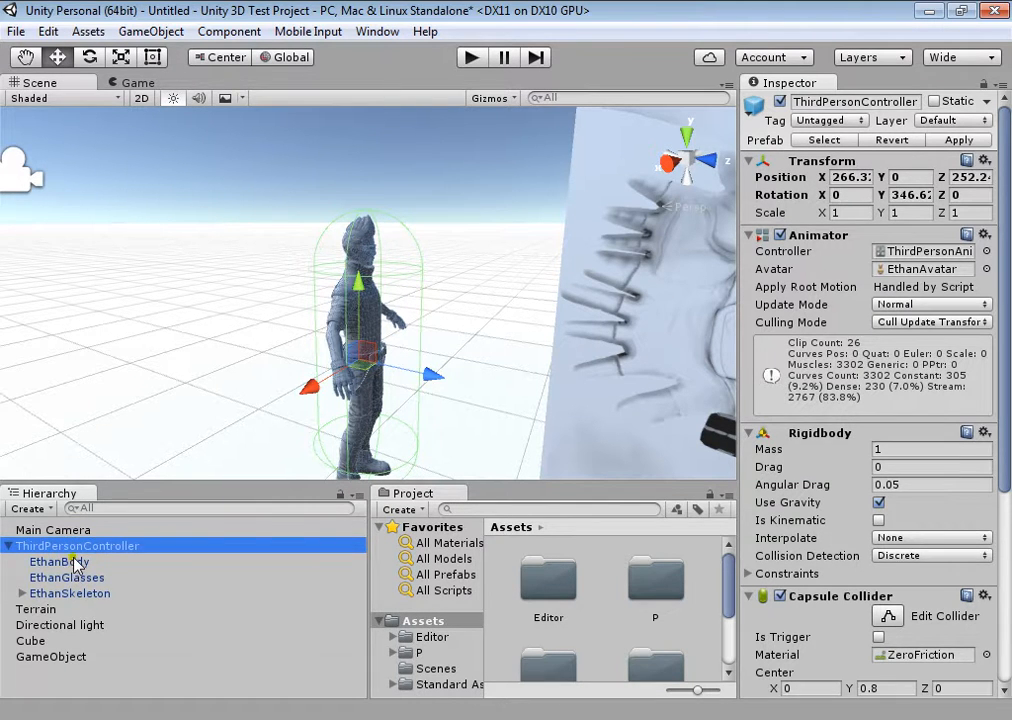
pyautogui.click(60, 562)
pyautogui.click(66, 578)
pyautogui.click(69, 592)
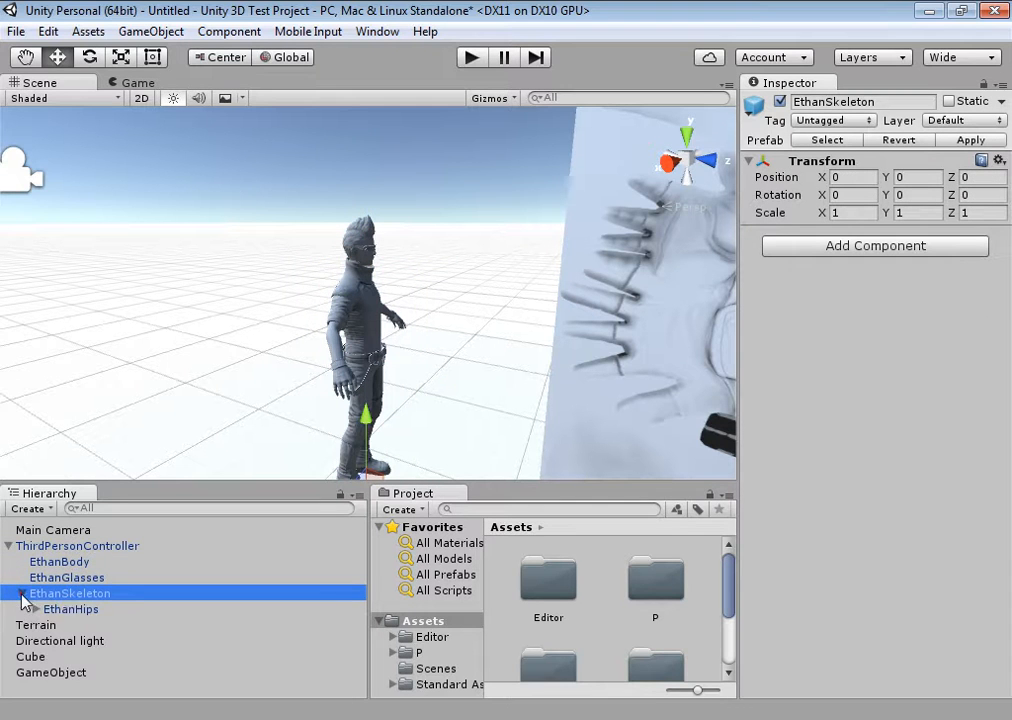
pyautogui.click(68, 608)
pyautogui.click(72, 562)
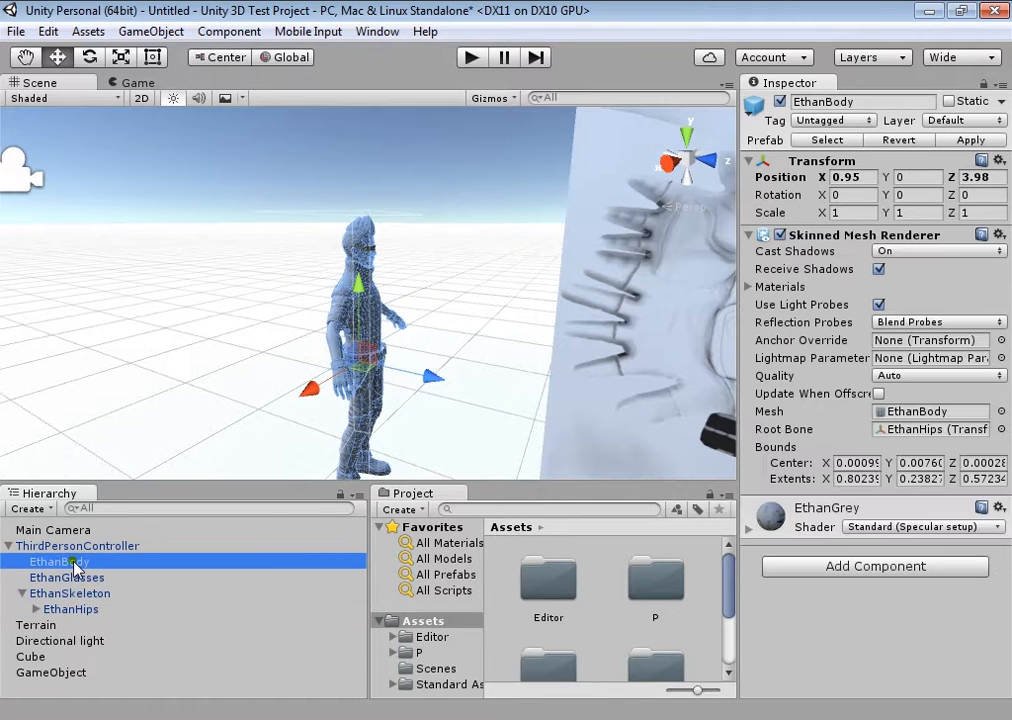
# Step: Reselect the ThirdPersonController in the Scene view and examine which body parts its Capsule Collider encloses from several angles
pyautogui.click(432, 340)
pyautogui.keyDown('alt'); pyautogui.moveTo(486, 309); pyautogui.dragTo(402, 329); pyautogui.keyUp('alt')
pyautogui.moveTo(402, 329); pyautogui.dragTo(916, 305, button='right')
pyautogui.click(427, 326)
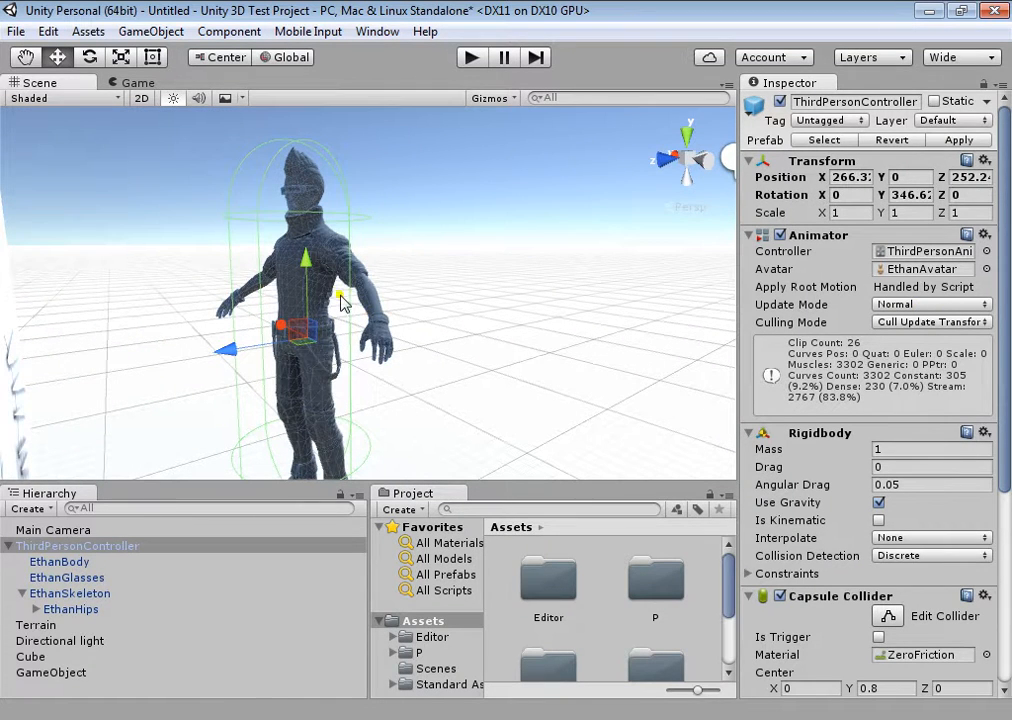
pyautogui.moveTo(367, 256); pyautogui.dragTo(330, 270, button='right')
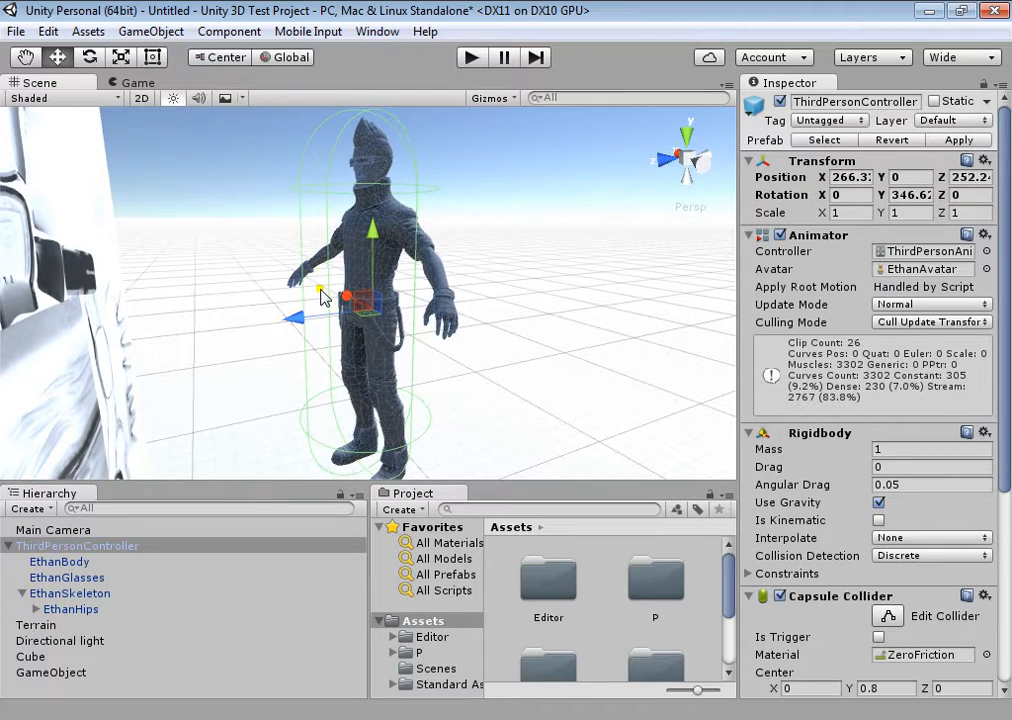
pyautogui.moveTo(396, 226); pyautogui.dragTo(507, 183, button='right')
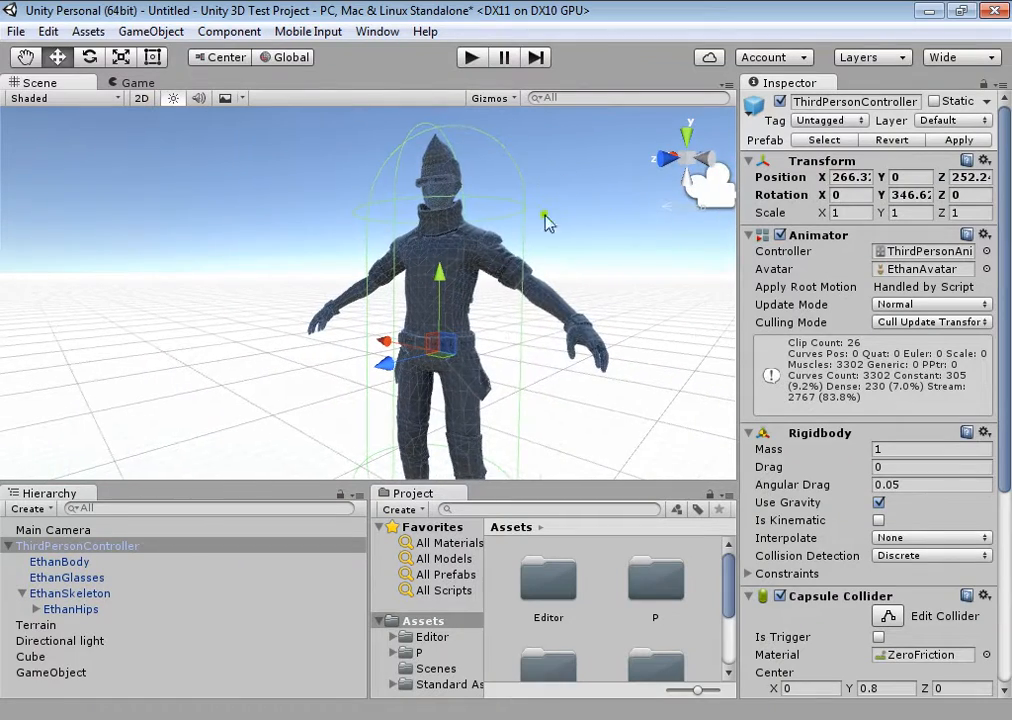
pyautogui.press('w')
pyautogui.moveTo(499, 272); pyautogui.dragTo(702, 311, button='right')
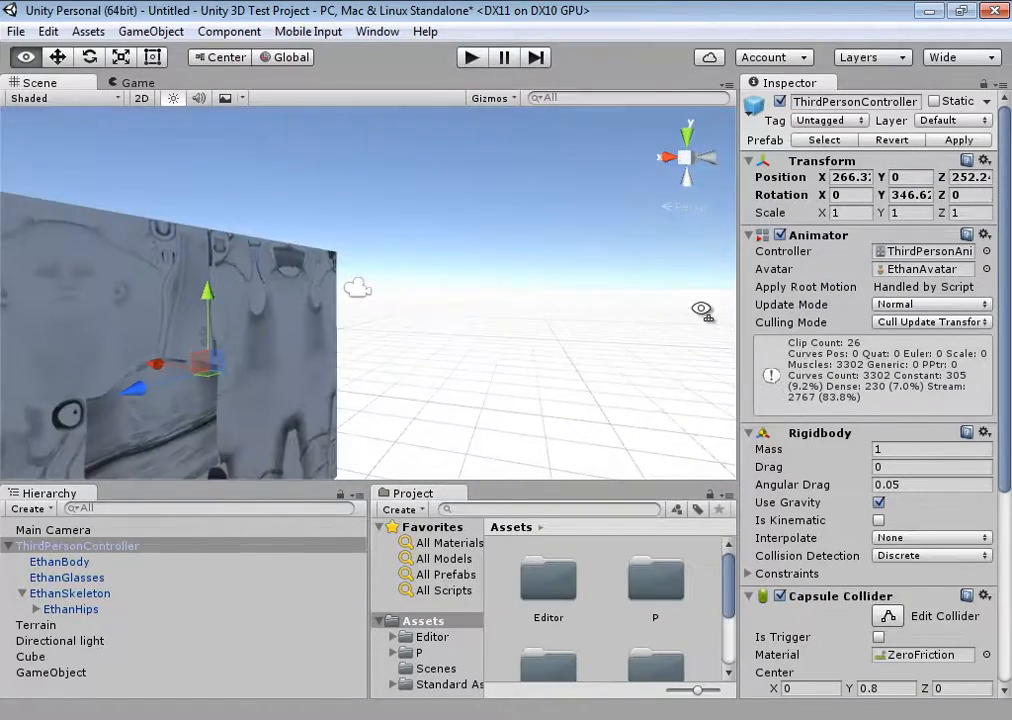